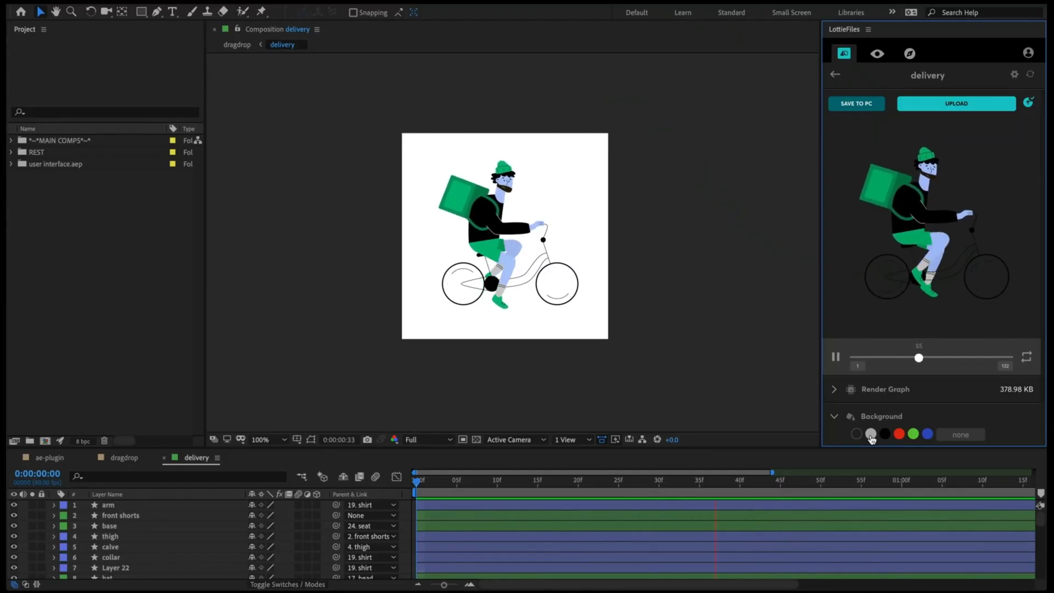
{"action": "left_click", "coordinate": [871, 434]}
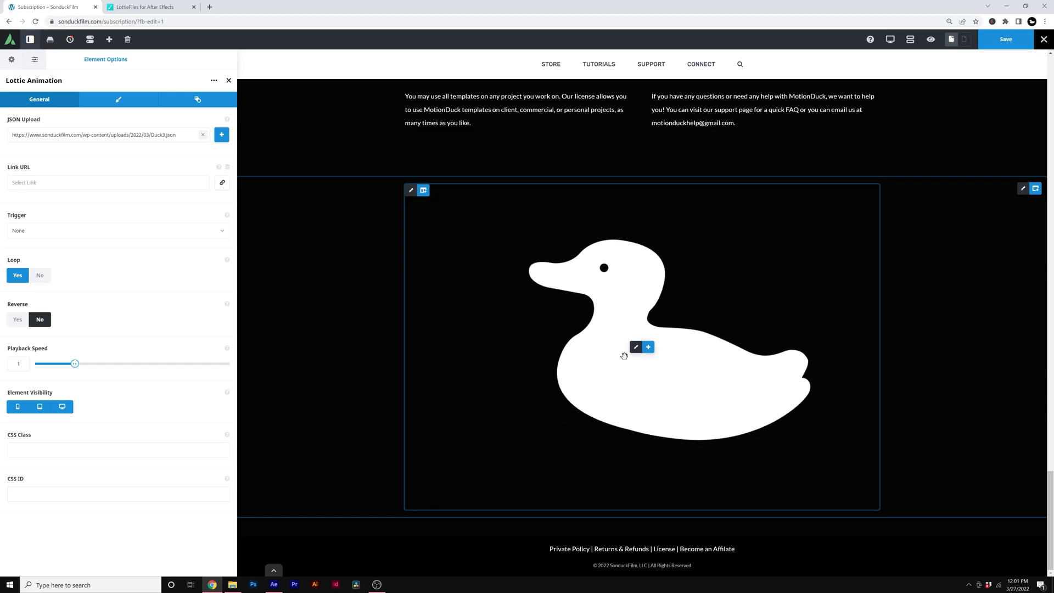
{"action": "left_click", "coordinate": [118, 99]}
{"action": "left_click", "coordinate": [66, 134]}
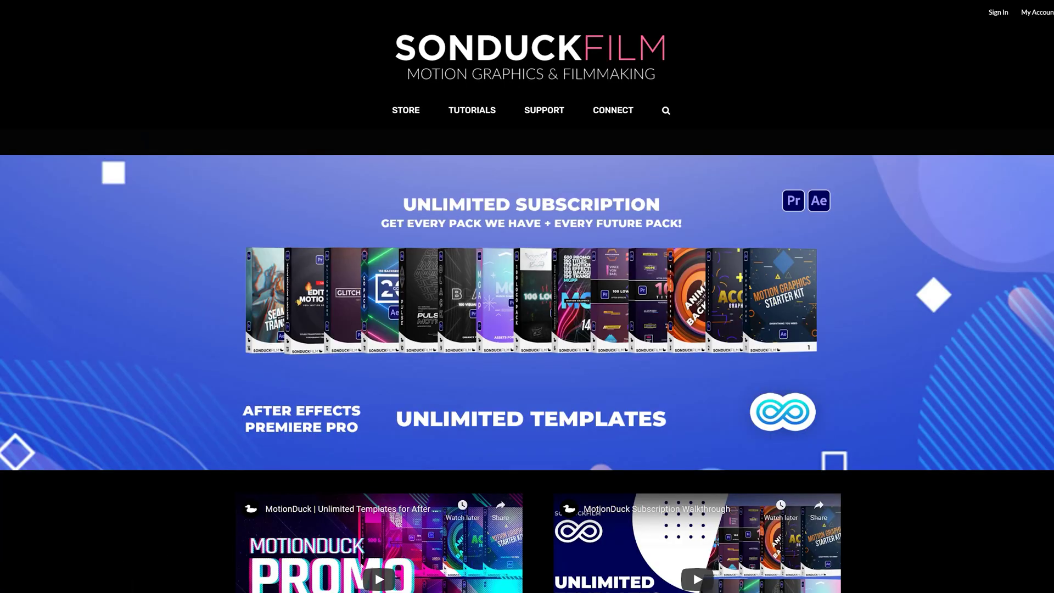
{"action": "scroll", "coordinate": [527, 297], "scroll_direction": "down", "scroll_amount": 20}
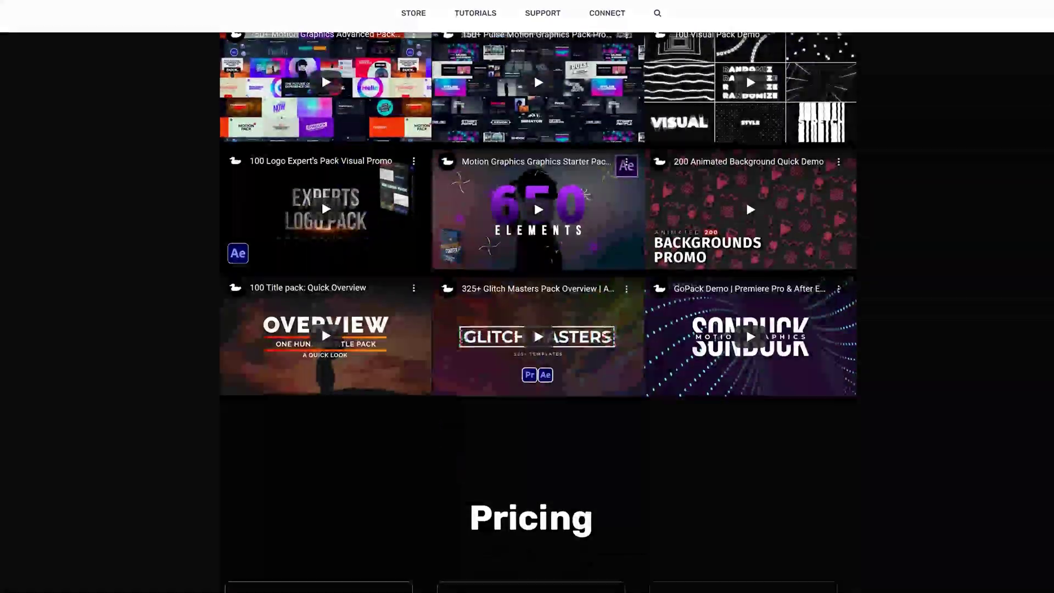
{"action": "scroll", "coordinate": [527, 296], "scroll_direction": "down", "scroll_amount": 1}
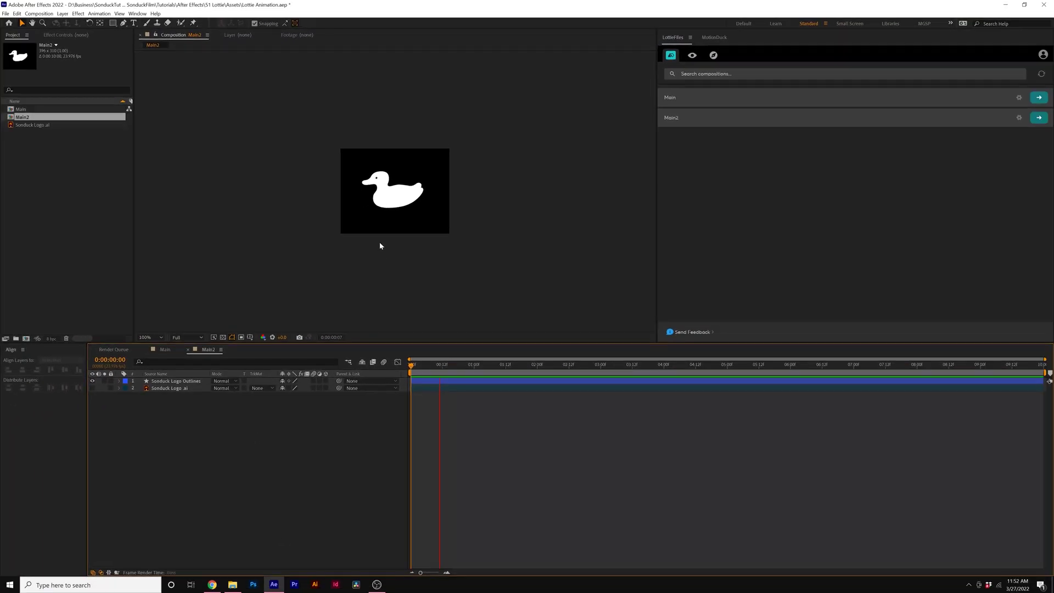
Bring up the Main composition to view its bouncing-ball animation
{"action": "left_click", "coordinate": [165, 349]}
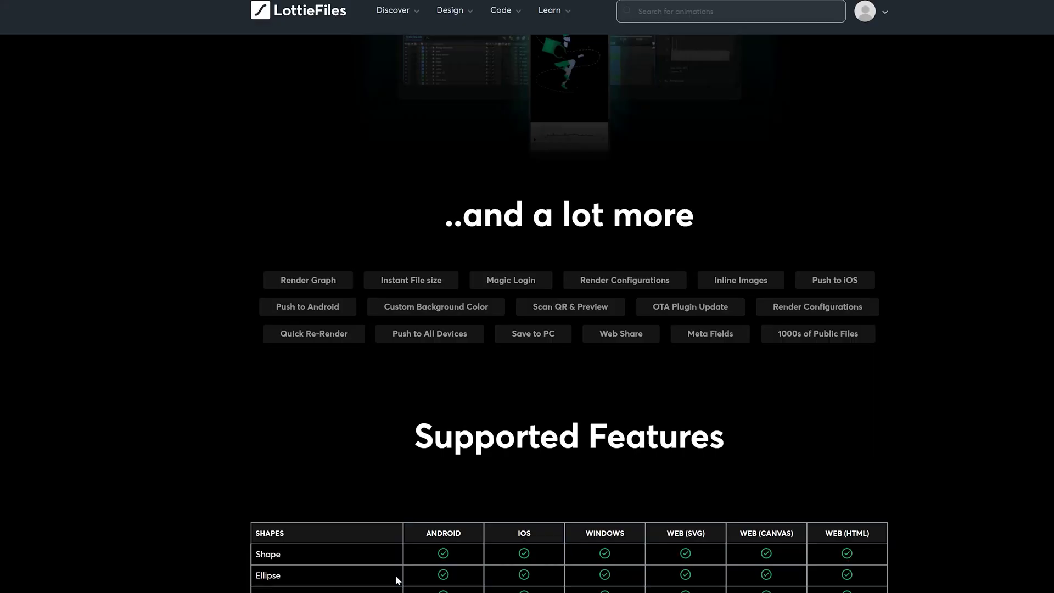
On the LottieFiles for After Effects web page, review the plugin download options, preview features and Supported Features table
{"action": "scroll", "coordinate": [785, 333], "scroll_direction": "up", "scroll_amount": 15}
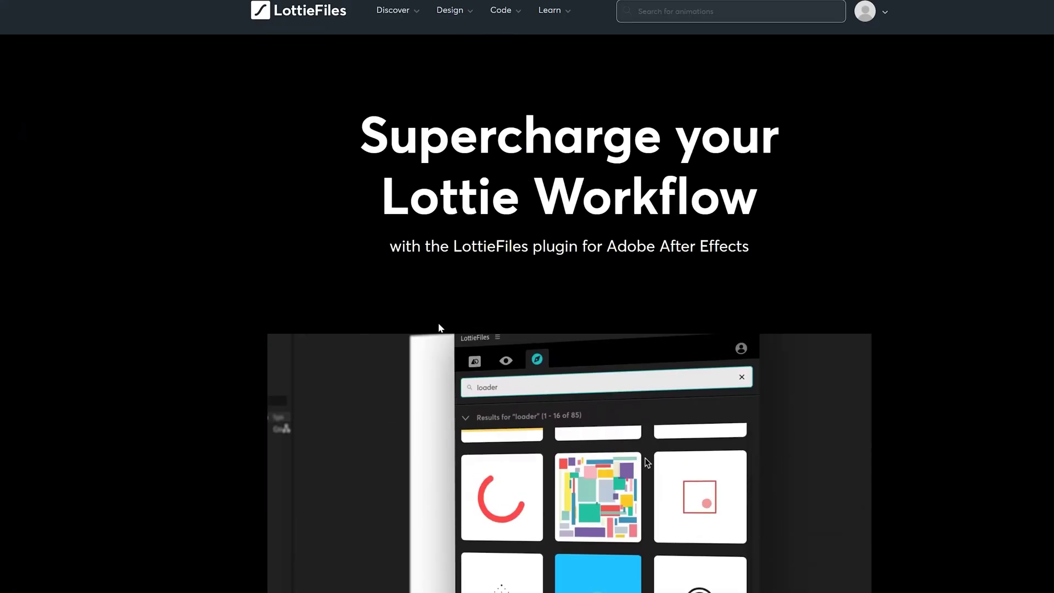
{"action": "scroll", "coordinate": [924, 329], "scroll_direction": "down", "scroll_amount": 8}
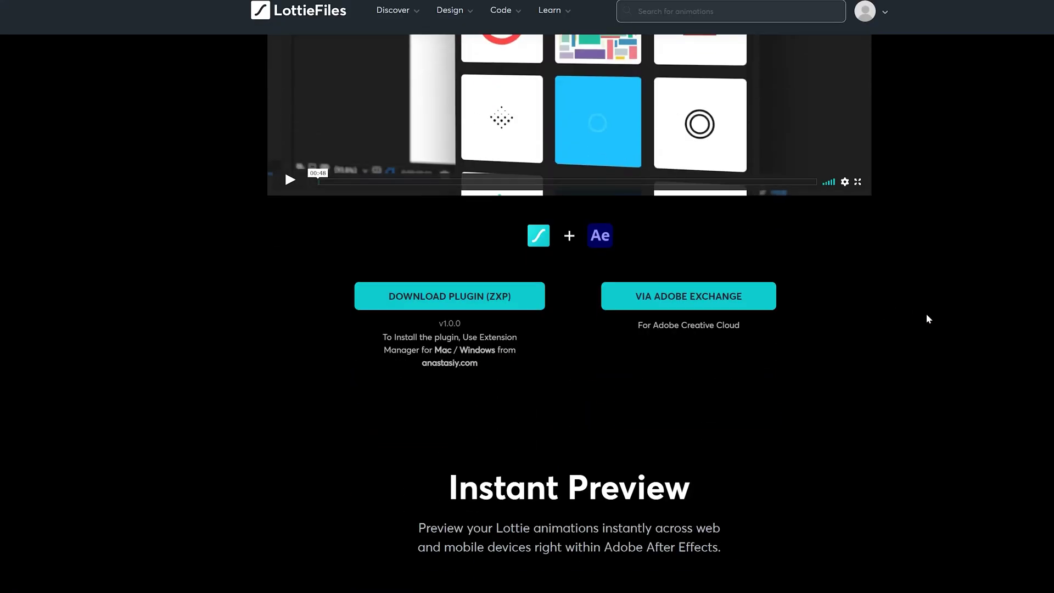
{"action": "scroll", "coordinate": [926, 319], "scroll_direction": "down", "scroll_amount": 6}
{"action": "scroll", "coordinate": [926, 318], "scroll_direction": "down", "scroll_amount": 6}
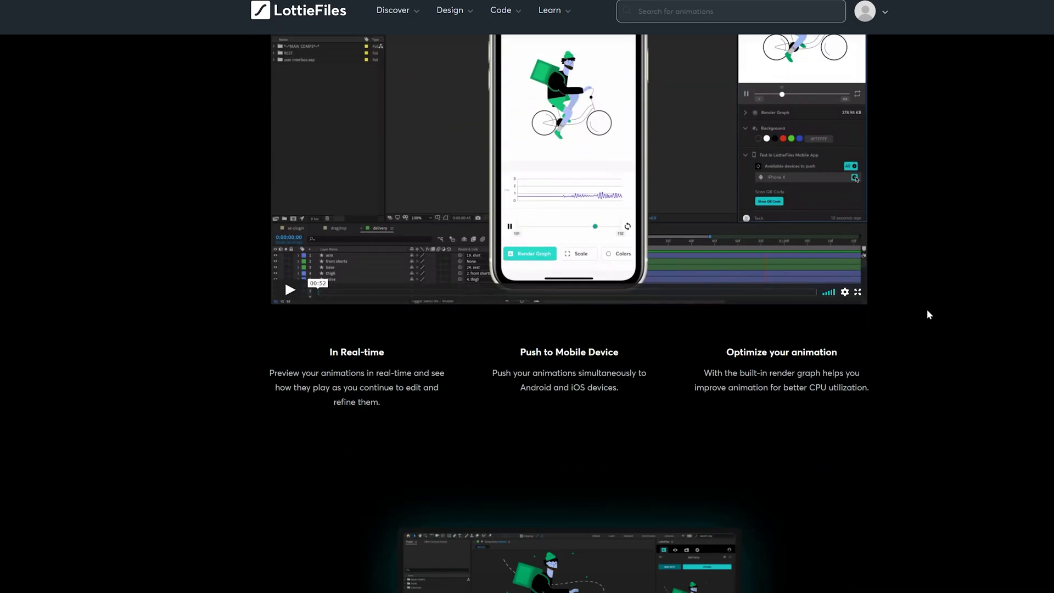
{"action": "scroll", "coordinate": [927, 311], "scroll_direction": "down", "scroll_amount": 12}
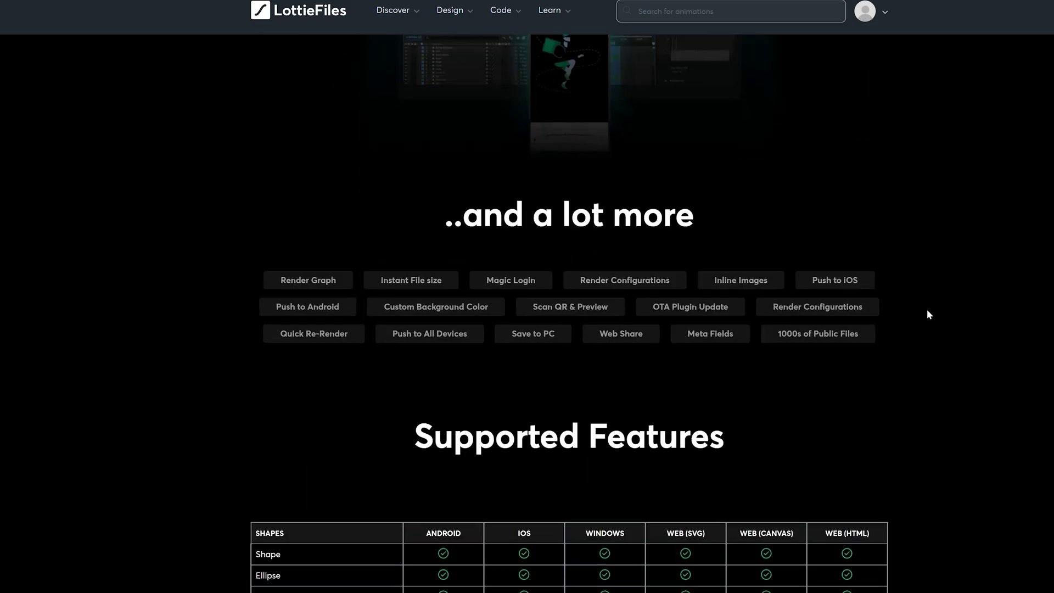
{"action": "scroll", "coordinate": [927, 310], "scroll_direction": "down", "scroll_amount": 9}
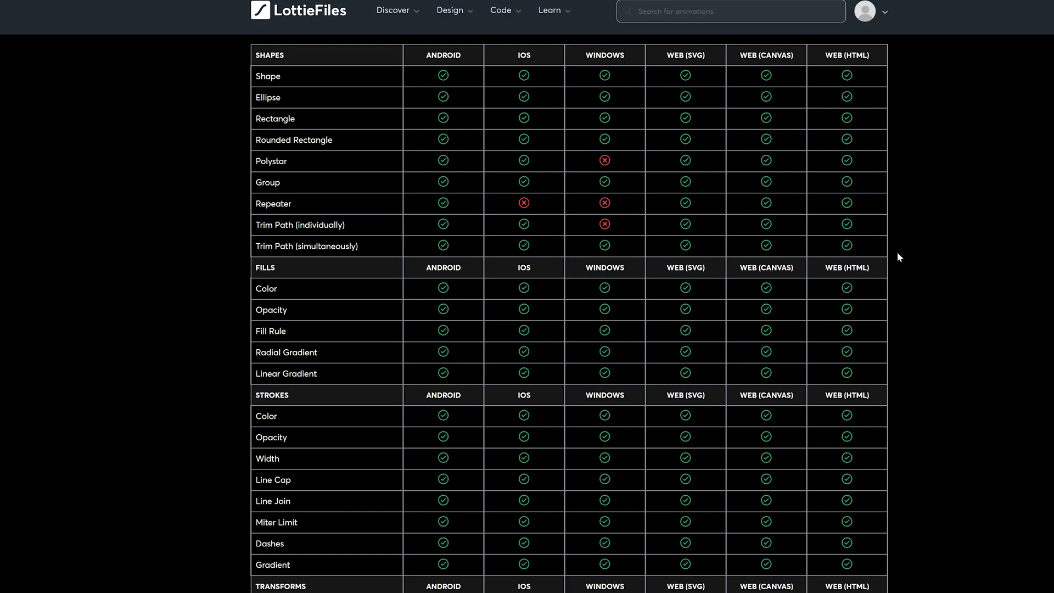
{"action": "scroll", "coordinate": [583, 267], "scroll_direction": "up", "scroll_amount": 3}
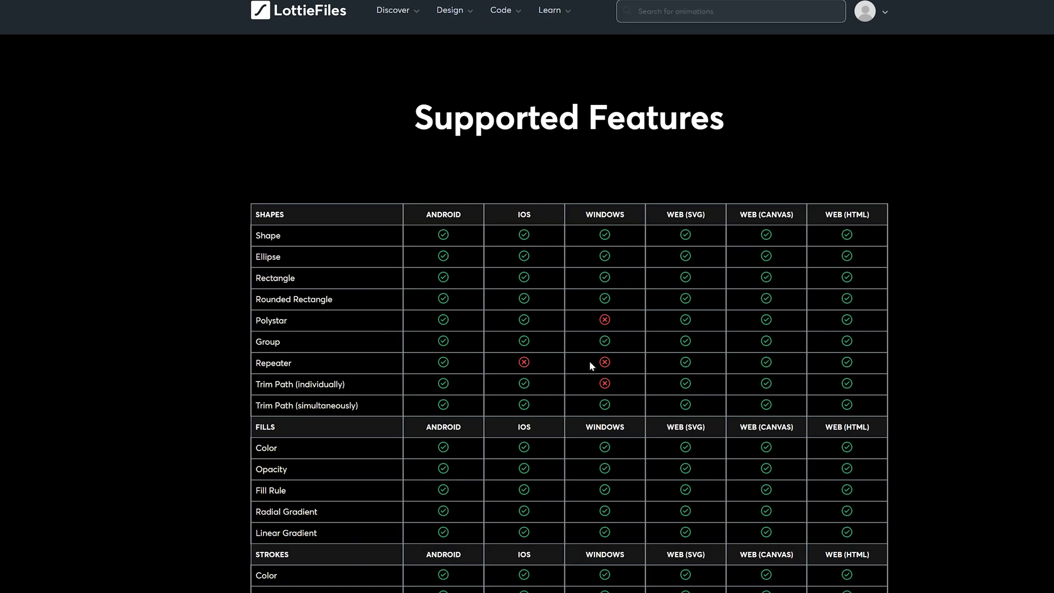
{"action": "scroll", "coordinate": [579, 324], "scroll_direction": "down", "scroll_amount": 5}
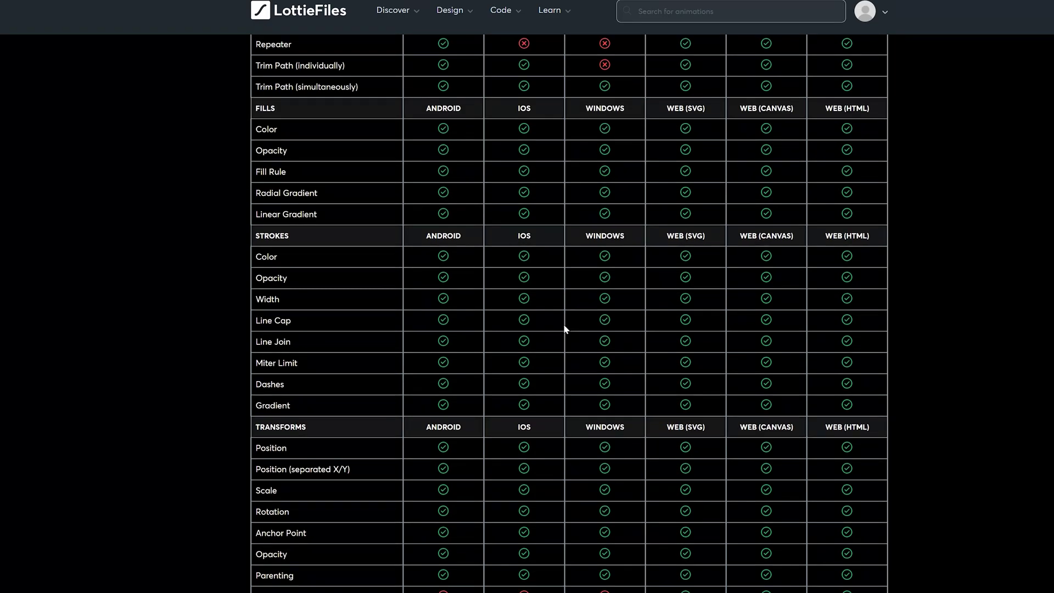
{"action": "scroll", "coordinate": [634, 376], "scroll_direction": "down", "scroll_amount": 5}
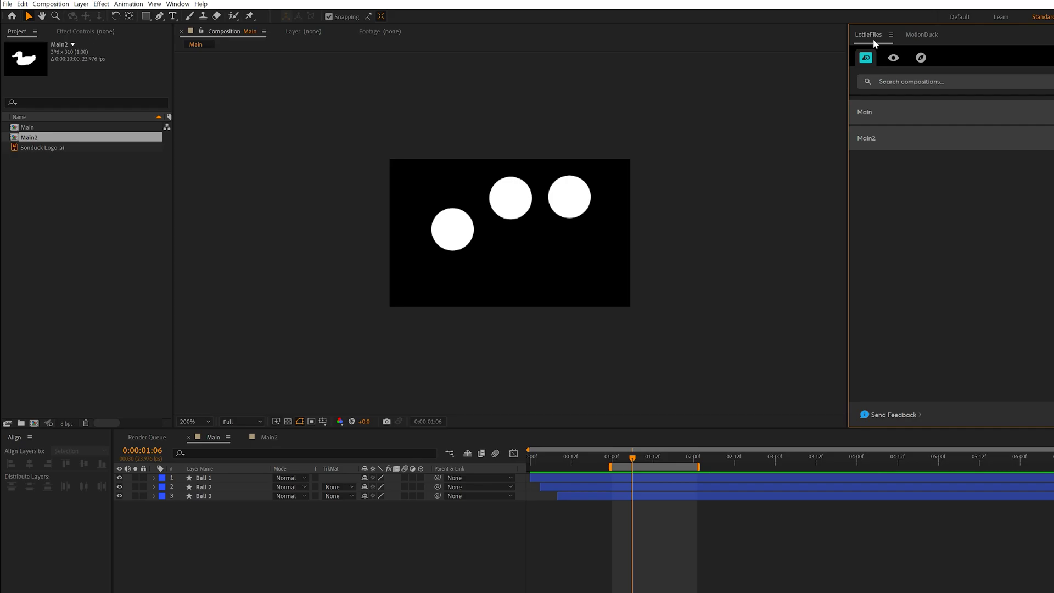
In After Effects, create a new composition 1920 px wide and 1080 px high
{"action": "left_click", "coordinate": [71, 411]}
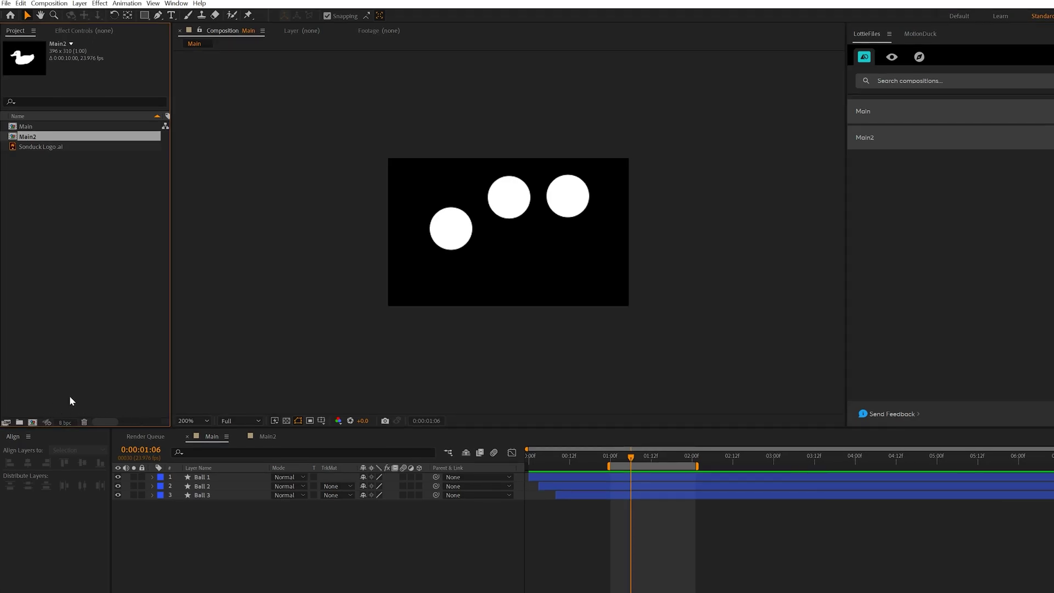
{"action": "left_click", "coordinate": [33, 422]}
{"action": "left_click", "coordinate": [756, 389]}
{"action": "type", "text": "1920"}
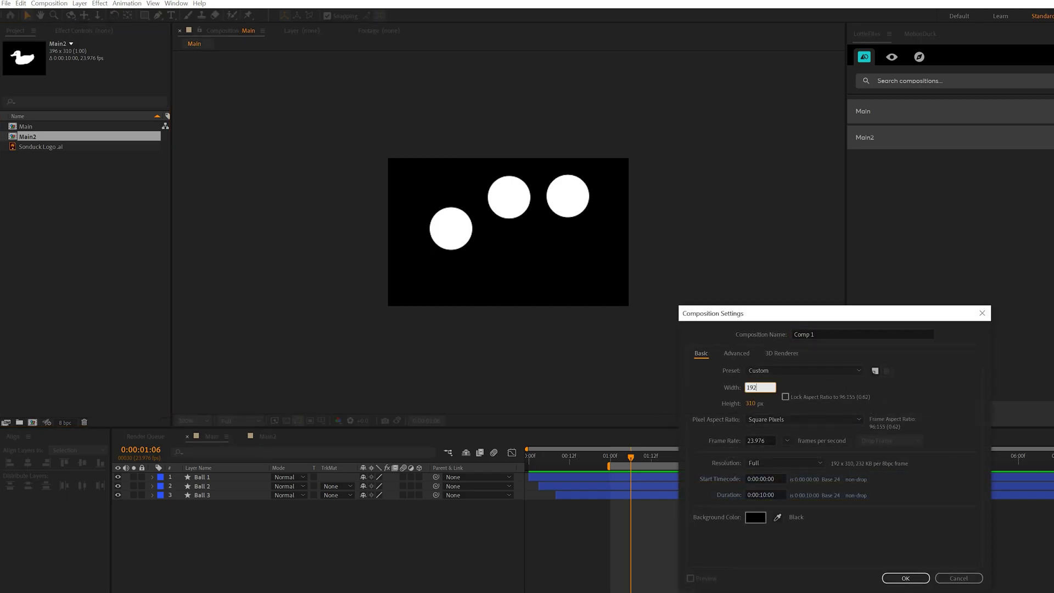
{"action": "key", "text": "Tab"}
{"action": "type", "text": "1080"}
{"action": "key", "text": "Return"}
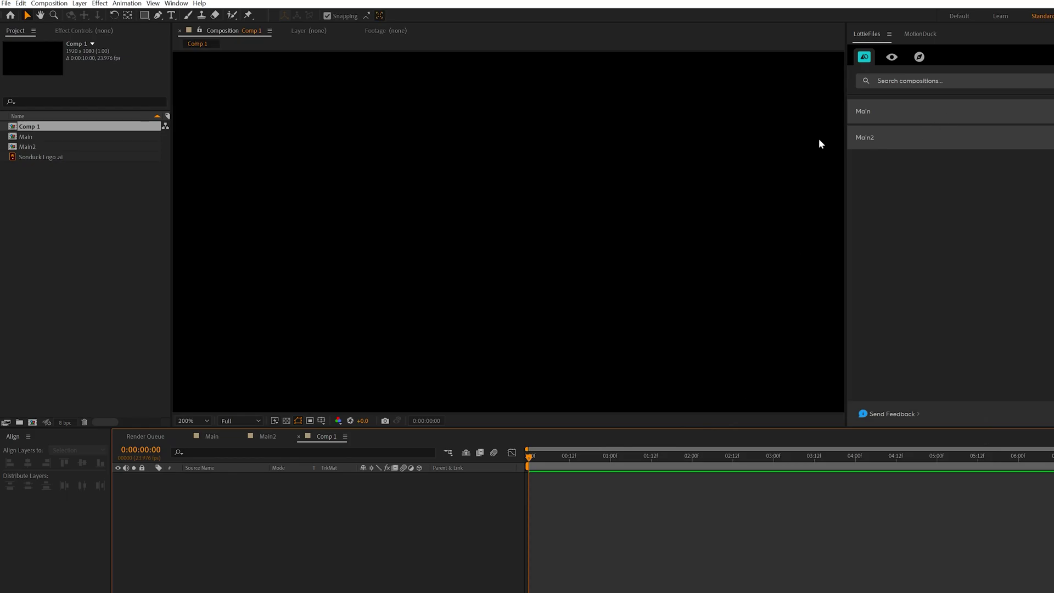
Check whether the LottieFiles extension is enabled among the installed extensions
{"action": "left_click", "coordinate": [176, 3]}
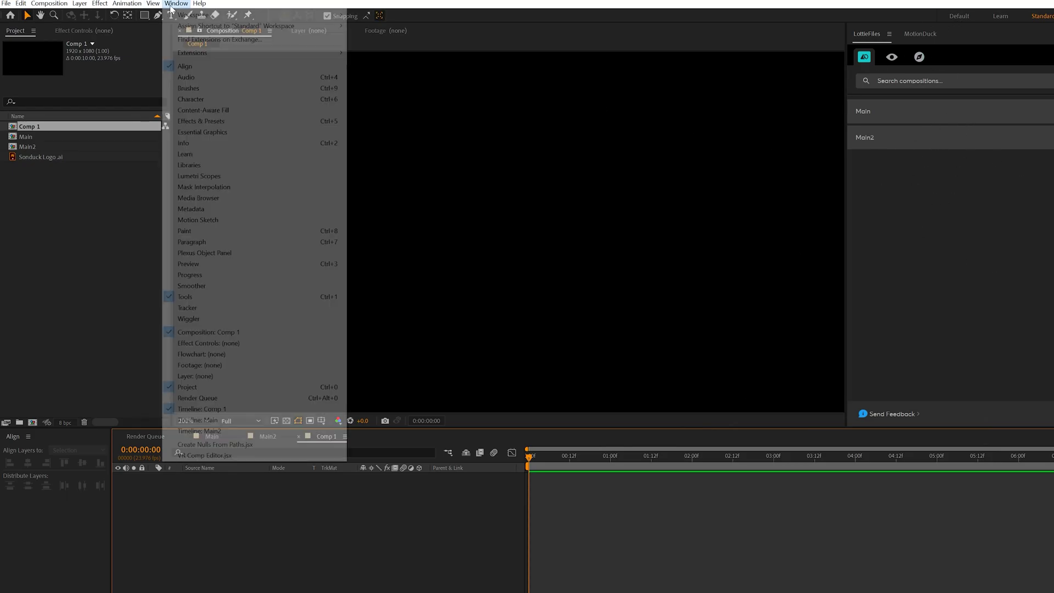
{"action": "mouse_move", "coordinate": [187, 52]}
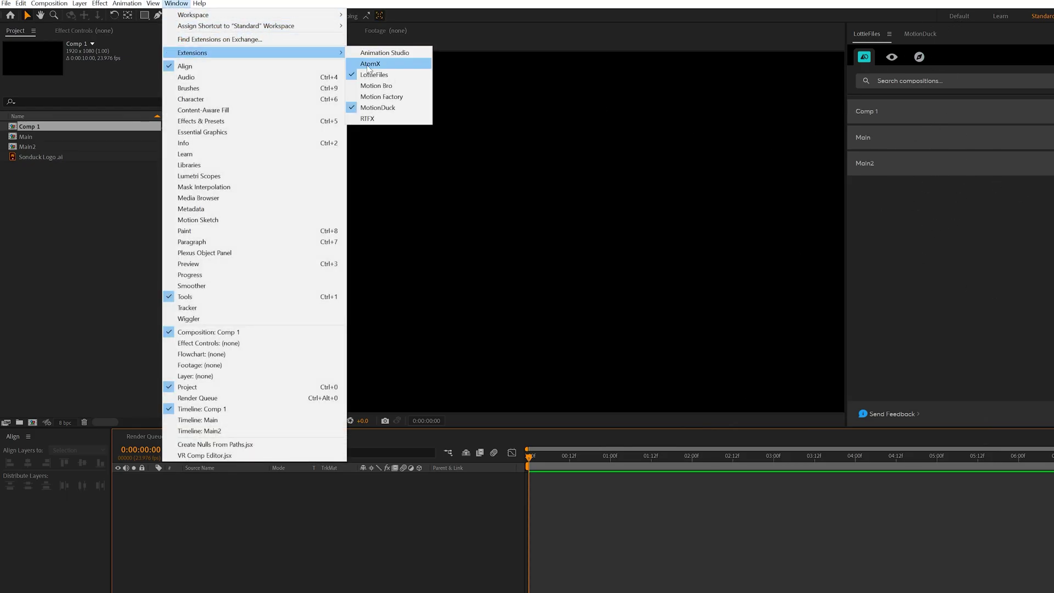
{"action": "left_click", "coordinate": [521, 449]}
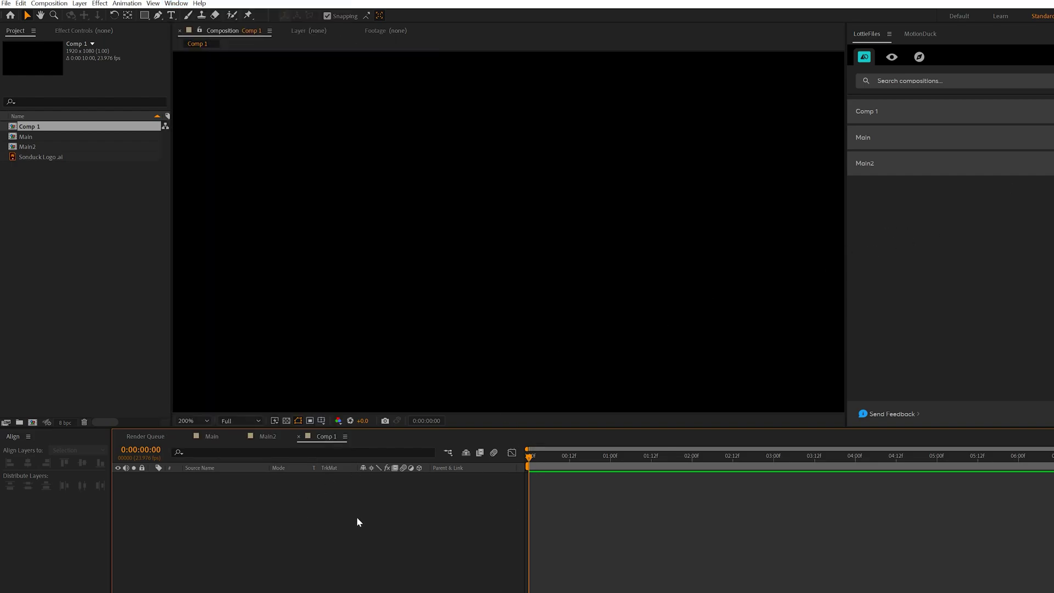
Select Sonduck Logo.ai in the project and check the Images row of the LottieFiles supported features table
{"action": "left_click", "coordinate": [42, 158]}
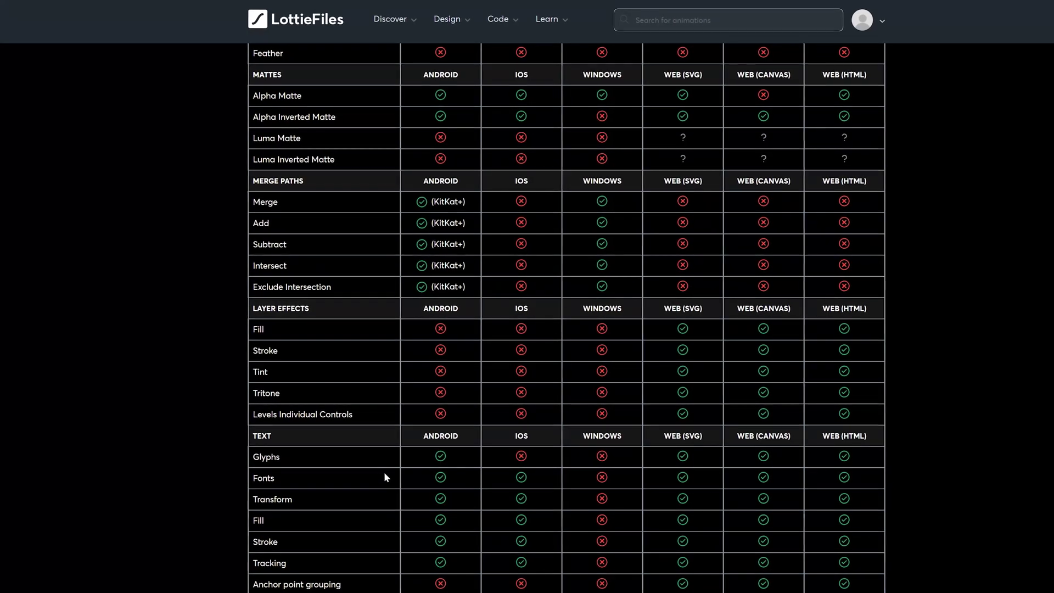
{"action": "scroll", "coordinate": [384, 472], "scroll_direction": "down", "scroll_amount": 10}
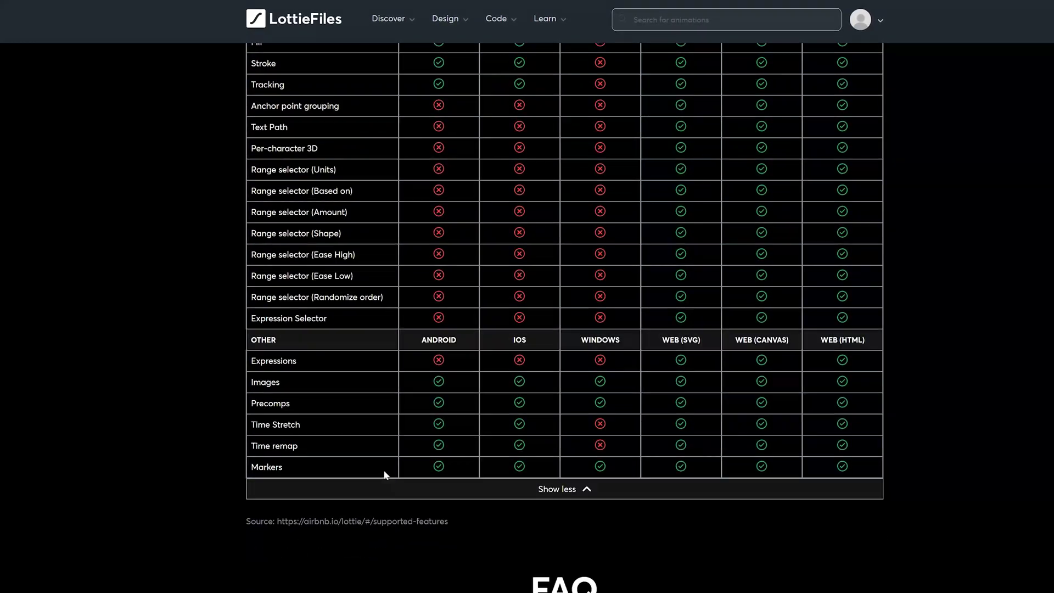
{"action": "scroll", "coordinate": [413, 443], "scroll_direction": "up", "scroll_amount": 3}
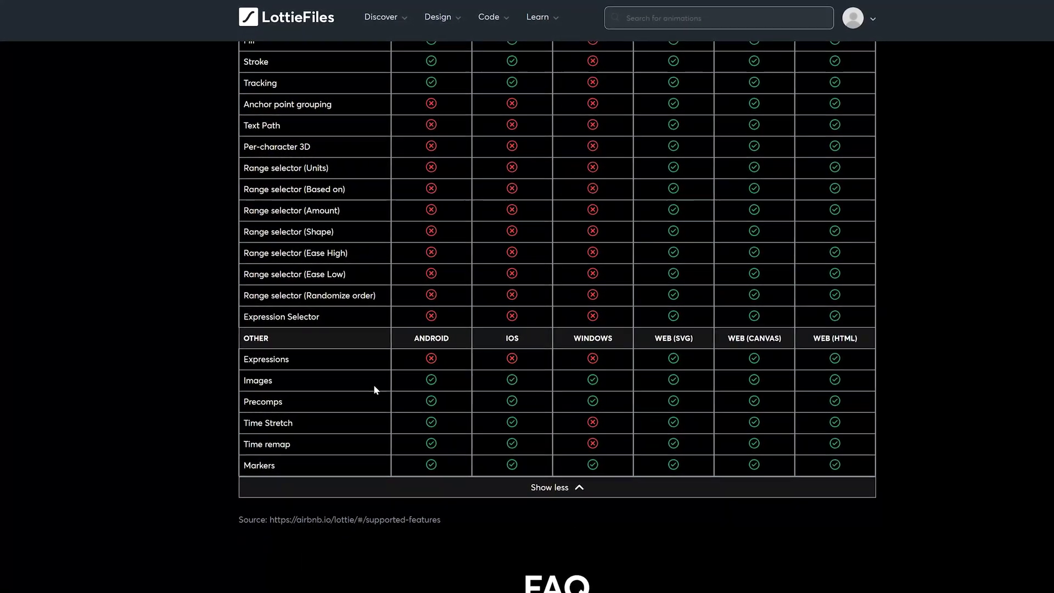
{"action": "left_click_drag", "start_coordinate": [242, 383], "coordinate": [626, 379]}
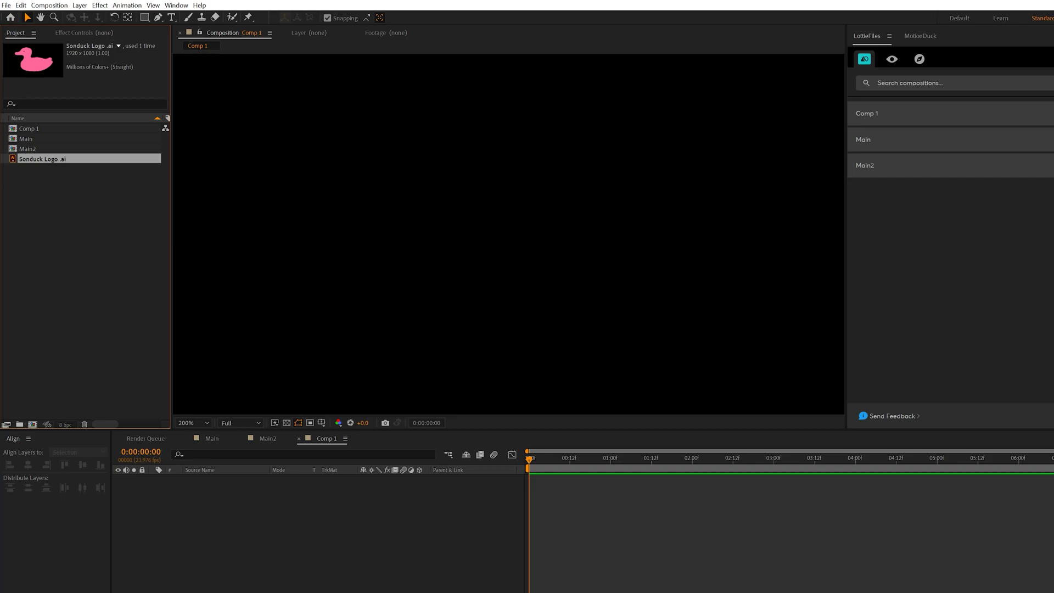
Add the selected Sonduck Logo.ai to Comp 1 at 23% scale and colour it white with a Fill effect
{"action": "key", "text": "ctrl+/"}
{"action": "key", "text": "s"}
{"action": "left_click", "coordinate": [100, 5]}
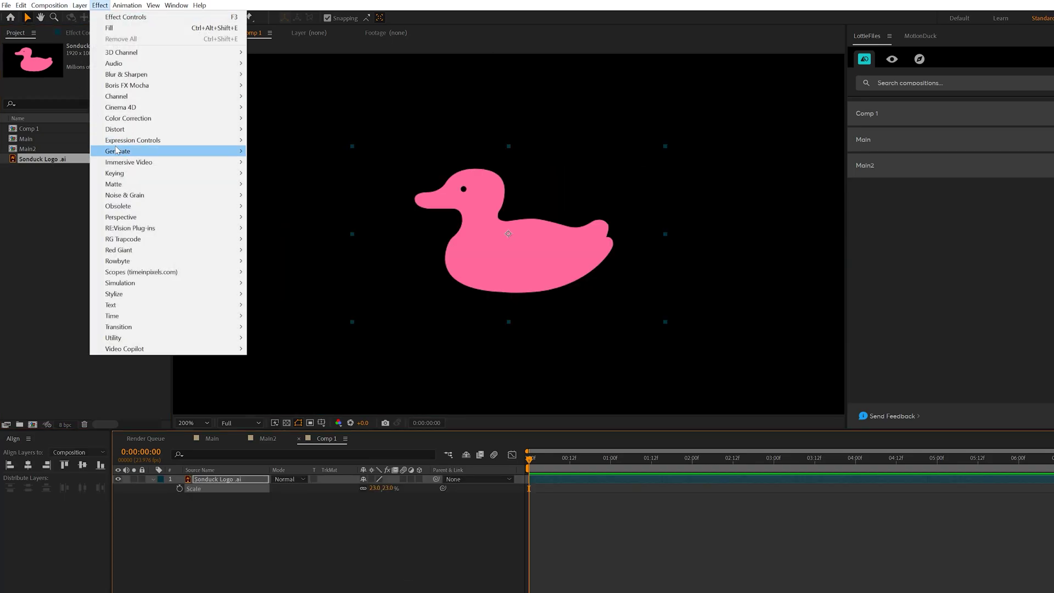
{"action": "mouse_move", "coordinate": [126, 151]}
{"action": "left_click", "coordinate": [272, 313]}
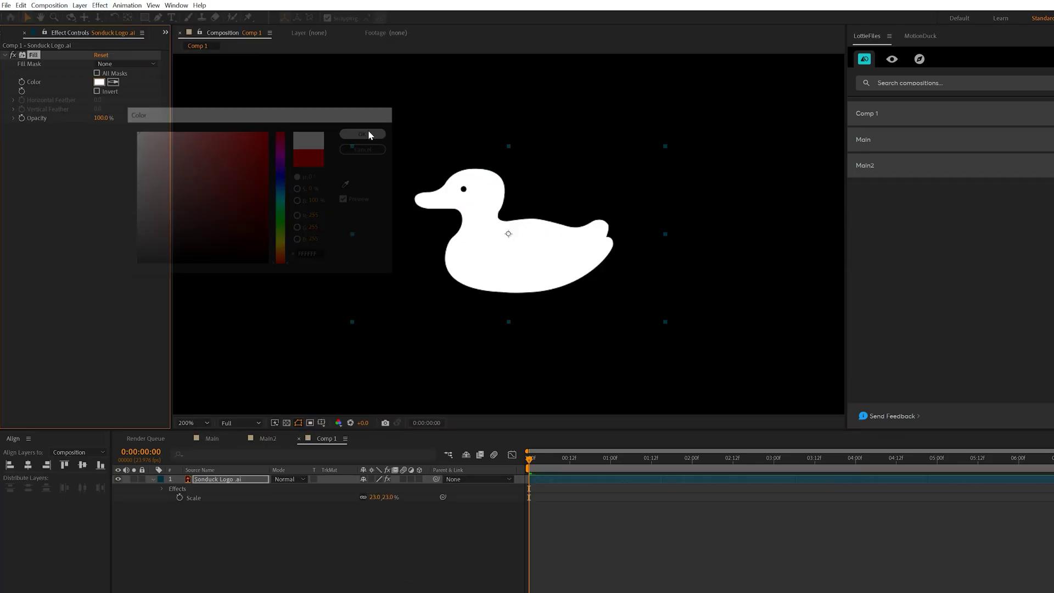
{"action": "left_click", "coordinate": [367, 129]}
Move the duck logo layer's anchor point straight down to the bottom edge of the duck
{"action": "left_click", "coordinate": [238, 475]}
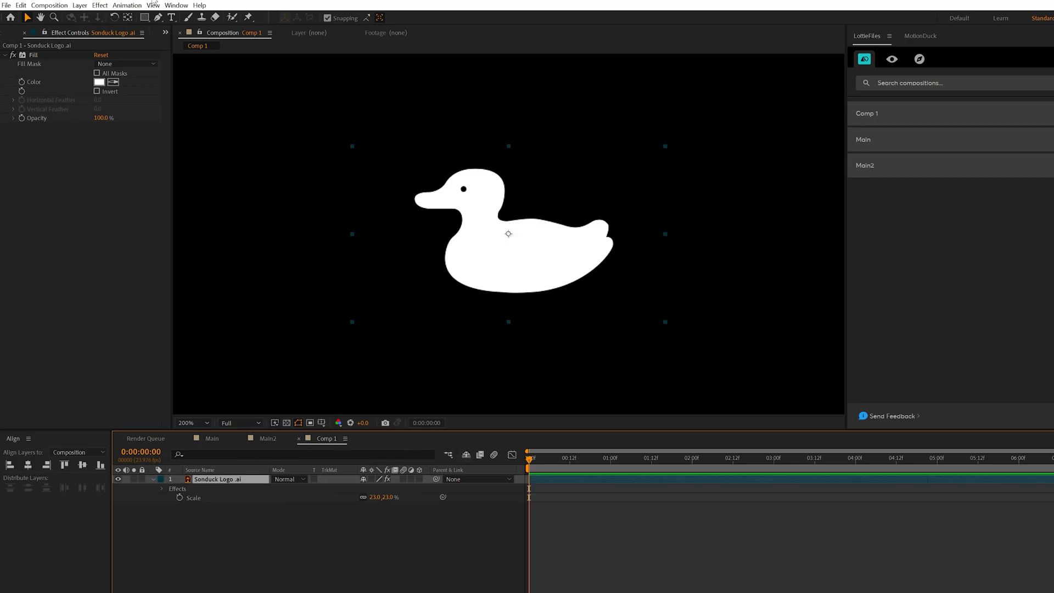
{"action": "key", "text": "y"}
{"action": "left_click_drag", "start_coordinate": [508, 235], "coordinate": [509, 295]}
Animate the duck logo's rotation with keyframes from 0° at 0 seconds to 11° at 1 second
{"action": "left_click", "coordinate": [237, 480]}
{"action": "key", "text": "r"}
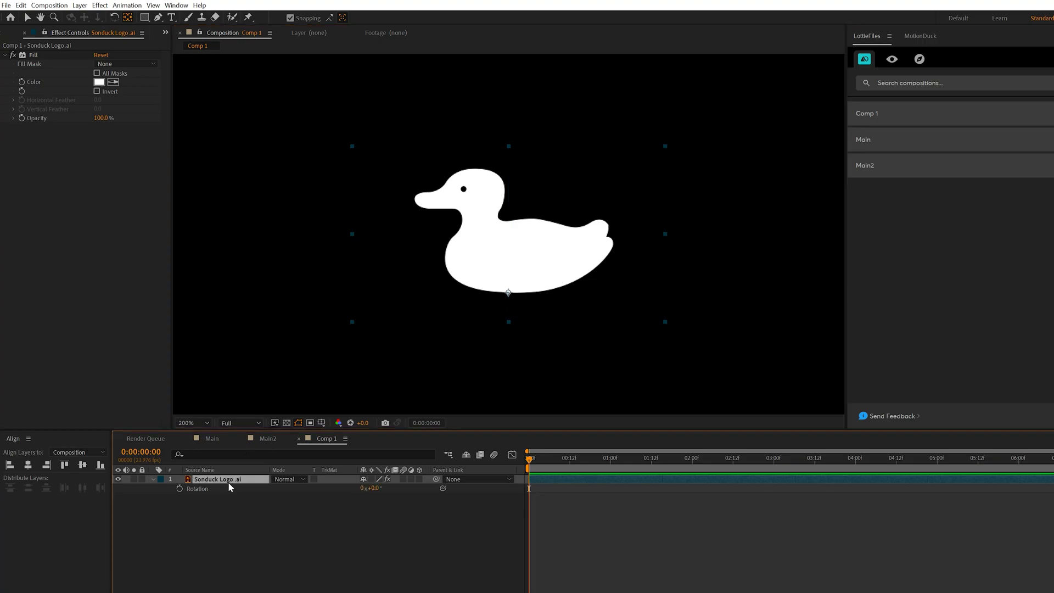
{"action": "left_click", "coordinate": [180, 488]}
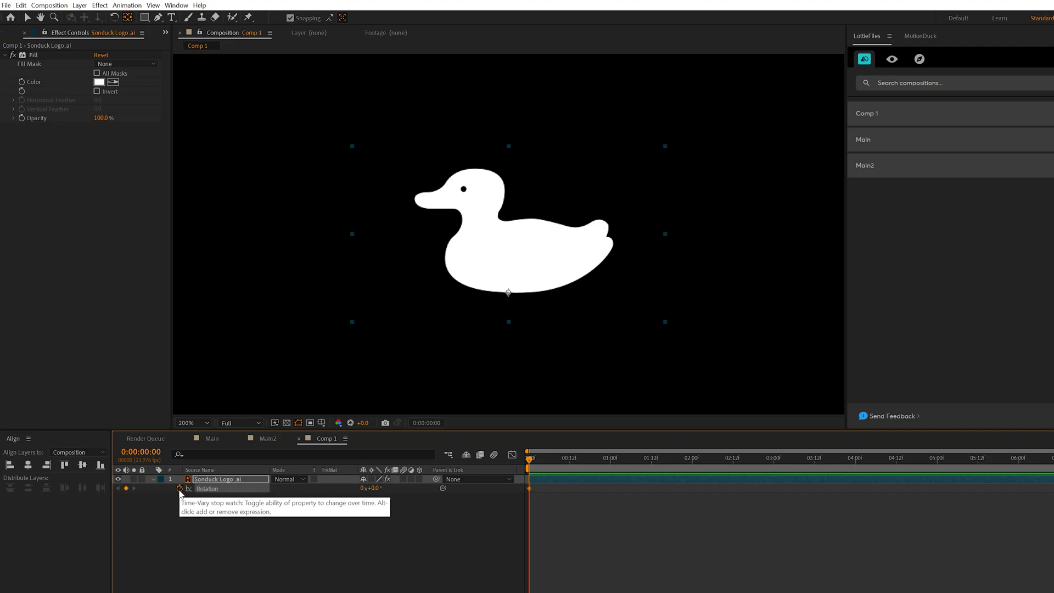
{"action": "left_click_drag", "start_coordinate": [370, 489], "coordinate": [386, 488]}
{"action": "left_click", "coordinate": [610, 466]}
{"action": "left_click", "coordinate": [222, 502]}
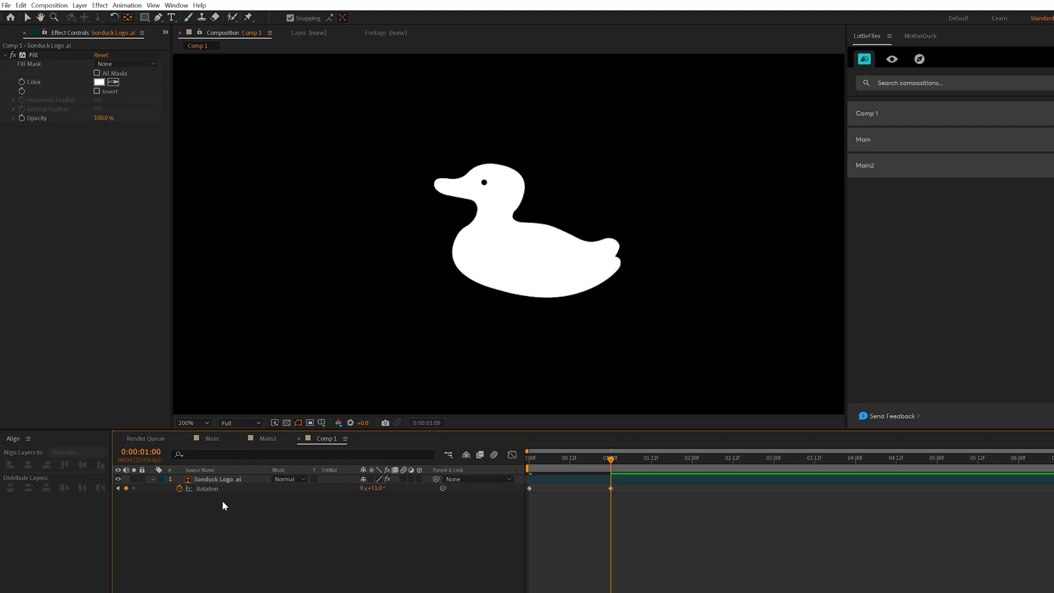
Add the expression loopOut("pingpong") to the duck logo's Rotation property
{"action": "left_click", "coordinate": [179, 490], "text": "alt"}
{"action": "type", "text": "loopOut("}
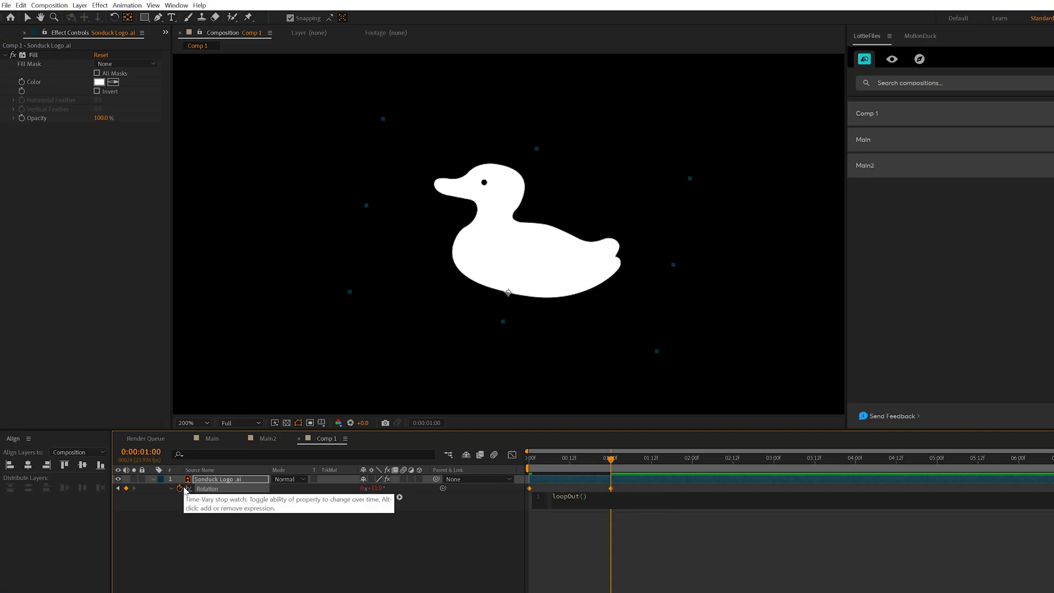
{"action": "type", "text": "\"p"}
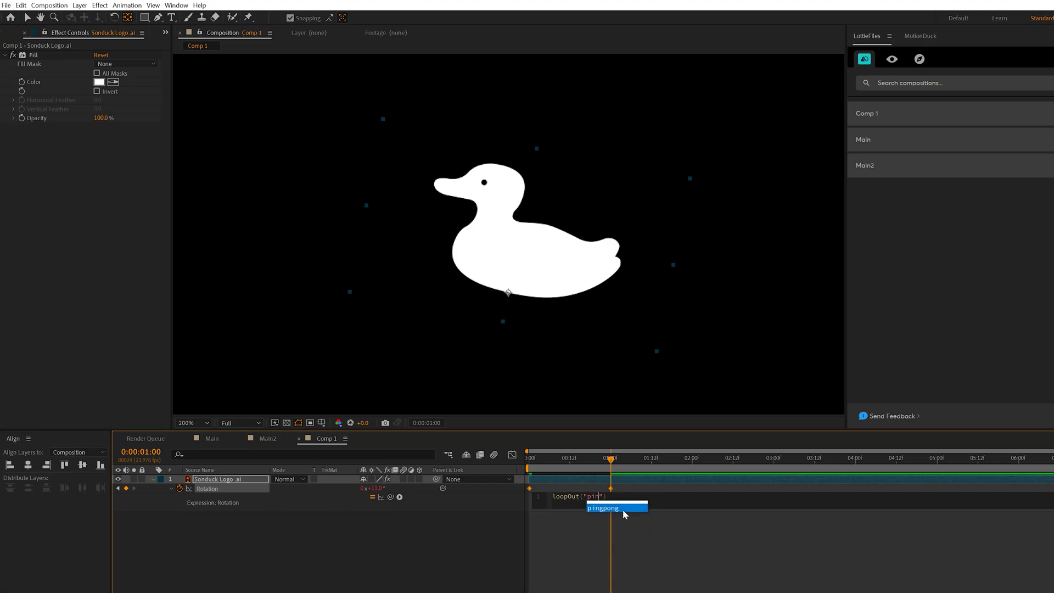
{"action": "type", "text": "in"}
{"action": "left_click", "coordinate": [620, 509]}
{"action": "key", "text": "ctrl+a"}
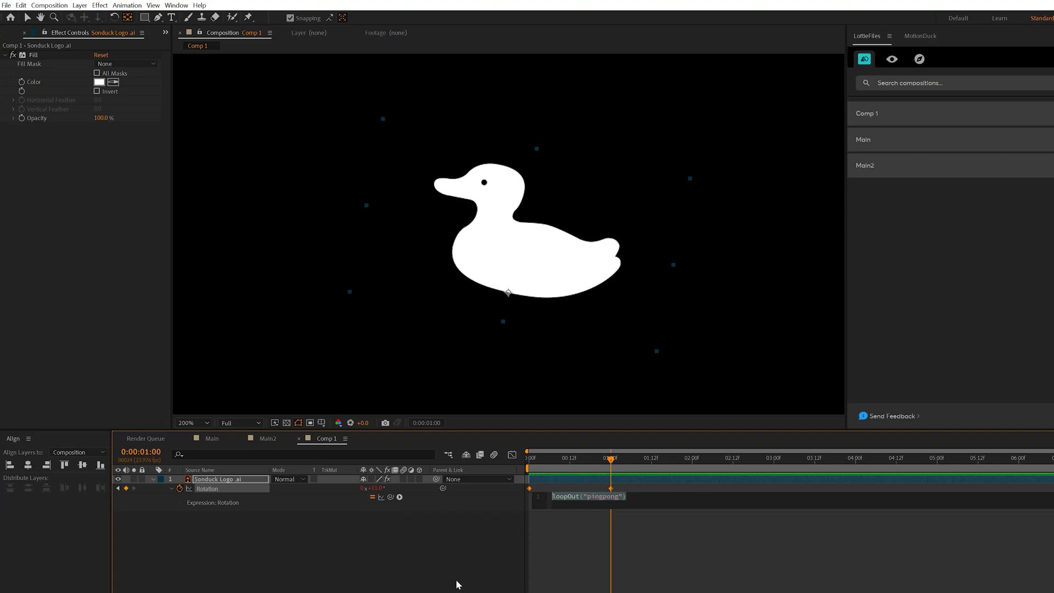
{"action": "left_click", "coordinate": [459, 585]}
Apply Easy Ease to the duck logo's two rotation keyframes and inspect their curve in the graph editor
{"action": "left_click", "coordinate": [627, 483]}
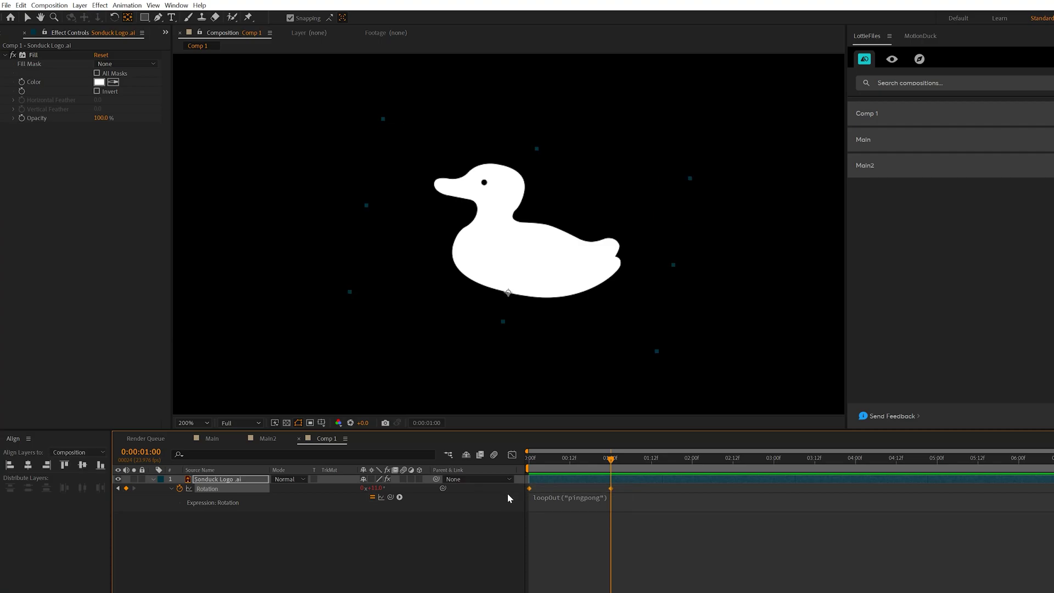
{"action": "key", "text": "F9"}
{"action": "left_click", "coordinate": [512, 454]}
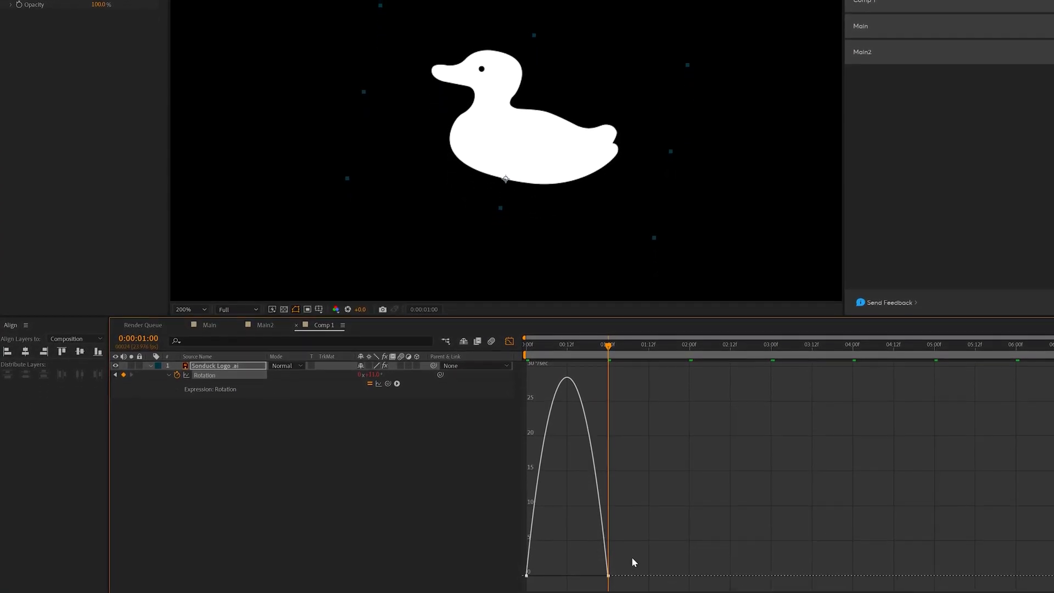
{"action": "left_click_drag", "start_coordinate": [647, 522], "coordinate": [541, 552]}
{"action": "left_click", "coordinate": [509, 318]}
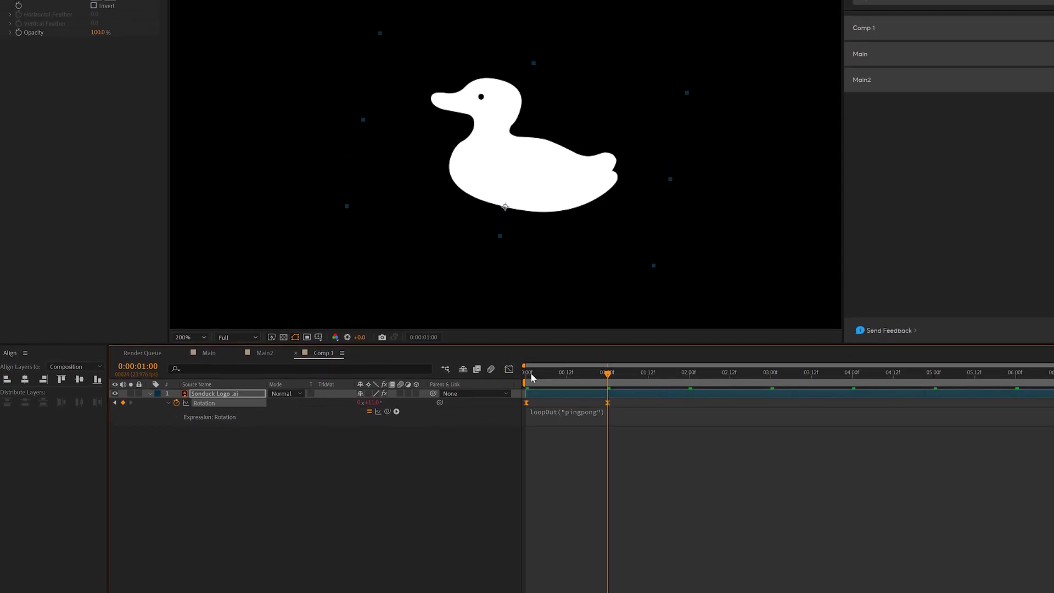
Preview the duck's rocking loop from the first frame and view the whole composition frame
{"action": "key", "text": "Home"}
{"action": "key", "text": "space"}
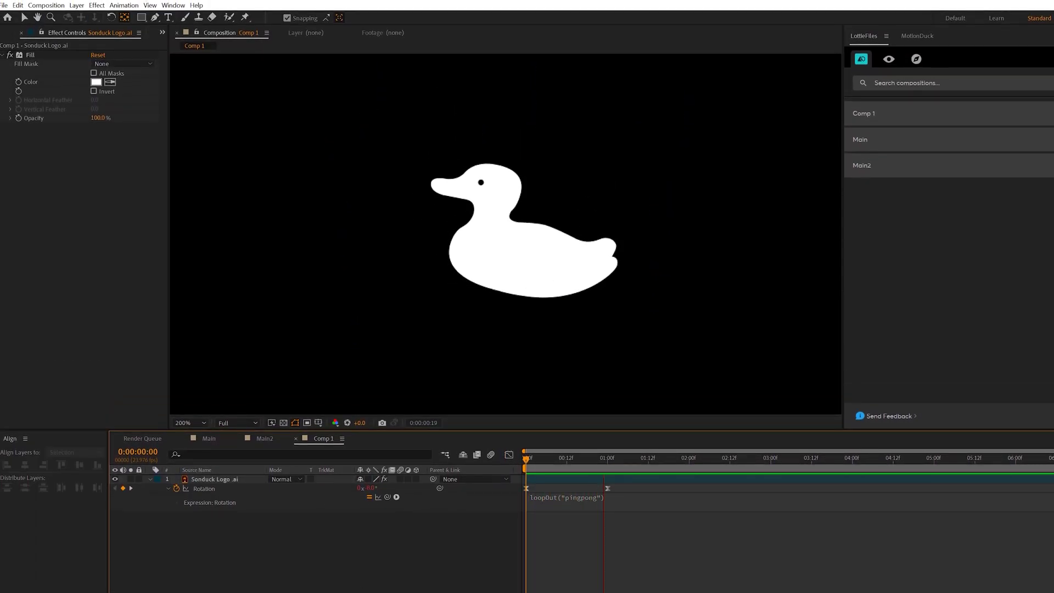
{"action": "key", "text": "comma"}
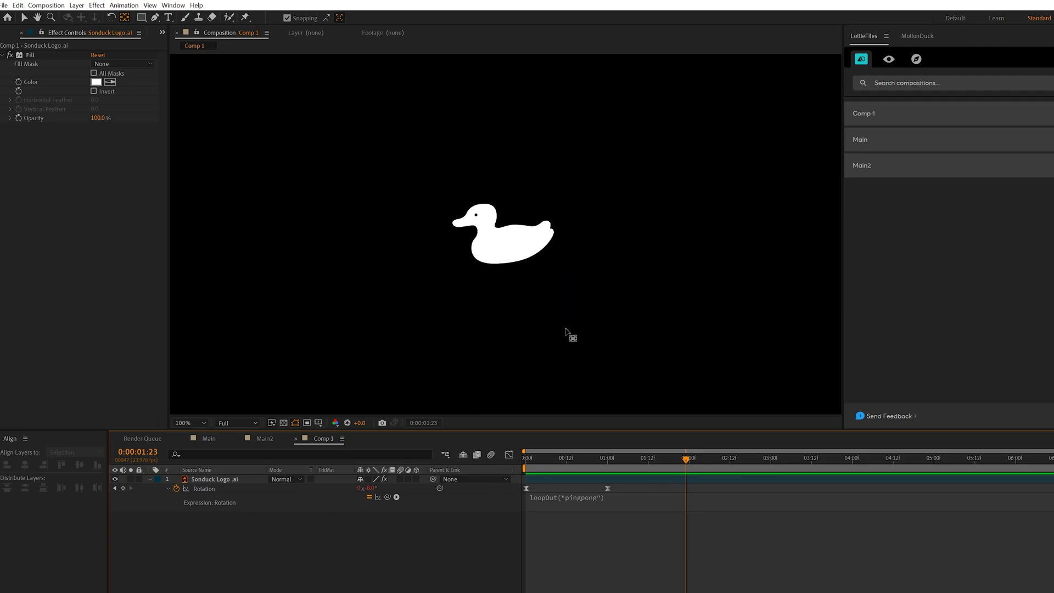
{"action": "key", "text": "comma"}
{"action": "key", "text": "v"}
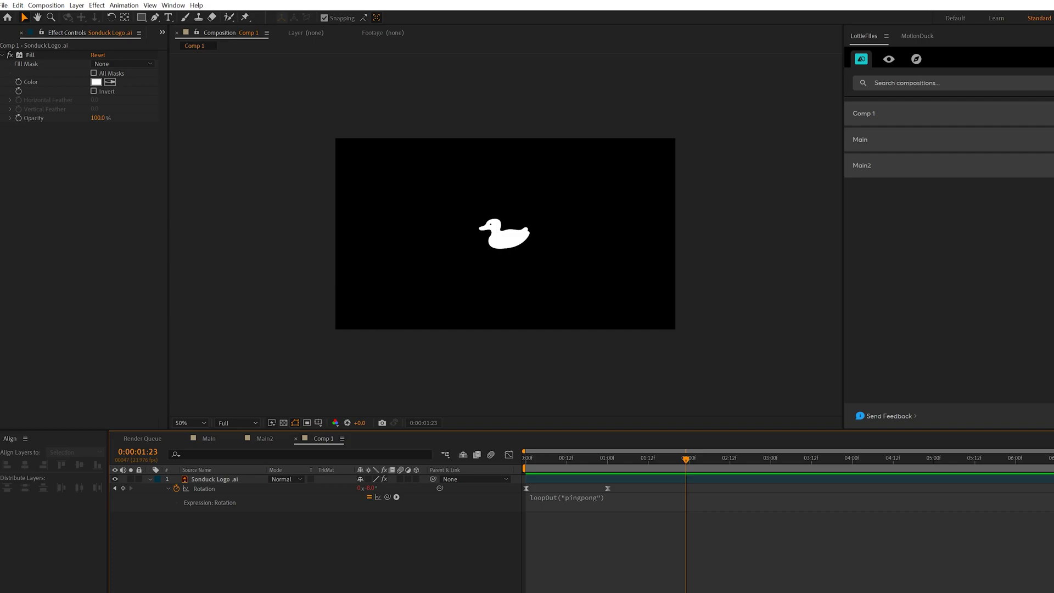
Resize the composition to 446 px wide and 303 px high so it frames the duck closely
{"action": "left_click", "coordinate": [46, 5]}
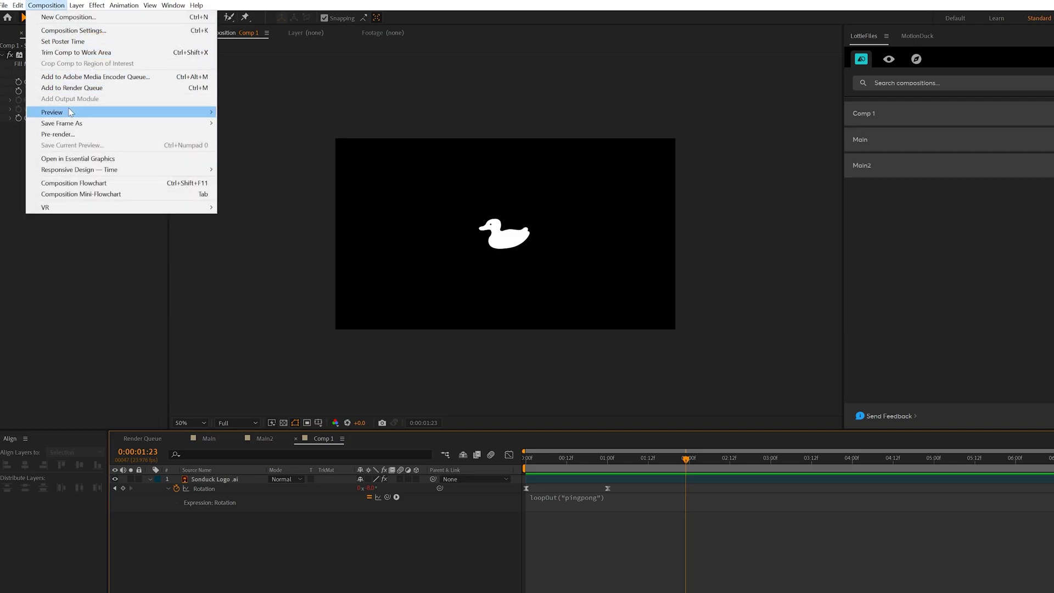
{"action": "left_click", "coordinate": [138, 31]}
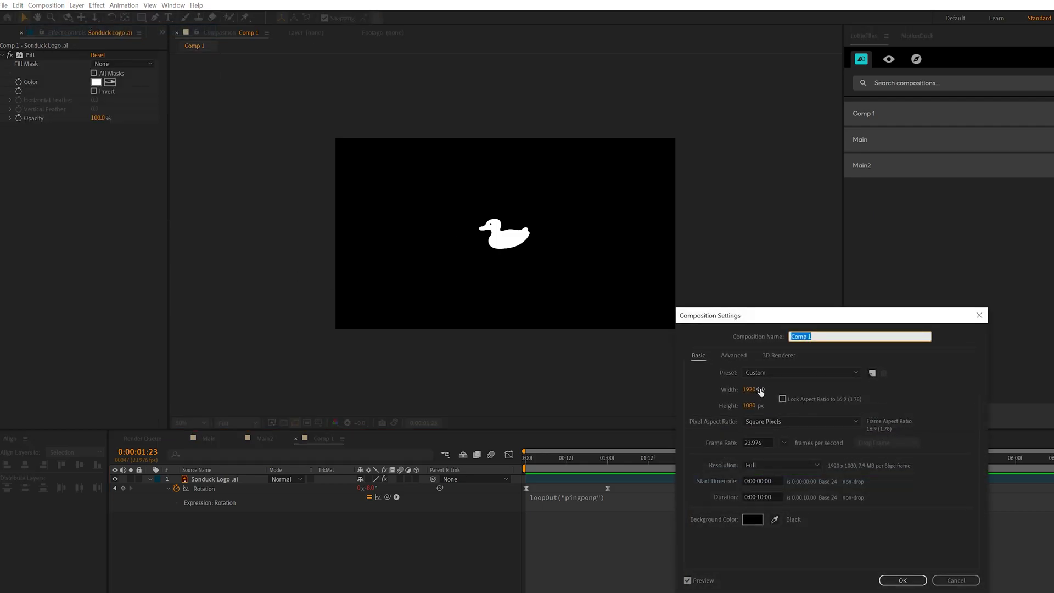
{"action": "left_click_drag", "start_coordinate": [760, 391], "coordinate": [729, 411]}
{"action": "left_click_drag", "start_coordinate": [642, 408], "coordinate": [732, 405]}
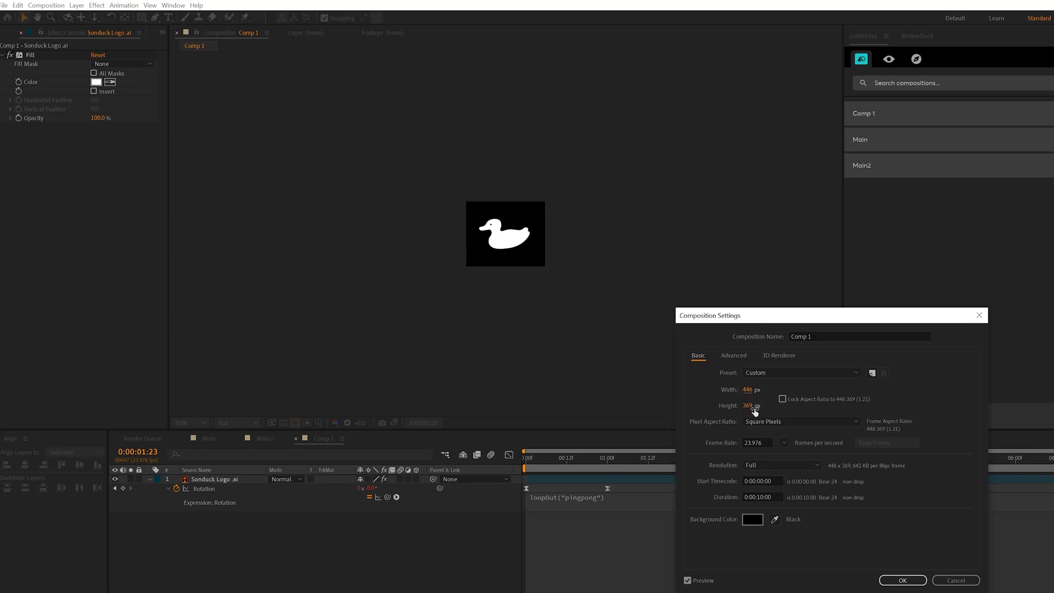
{"action": "left_click_drag", "start_coordinate": [747, 405], "coordinate": [774, 405]}
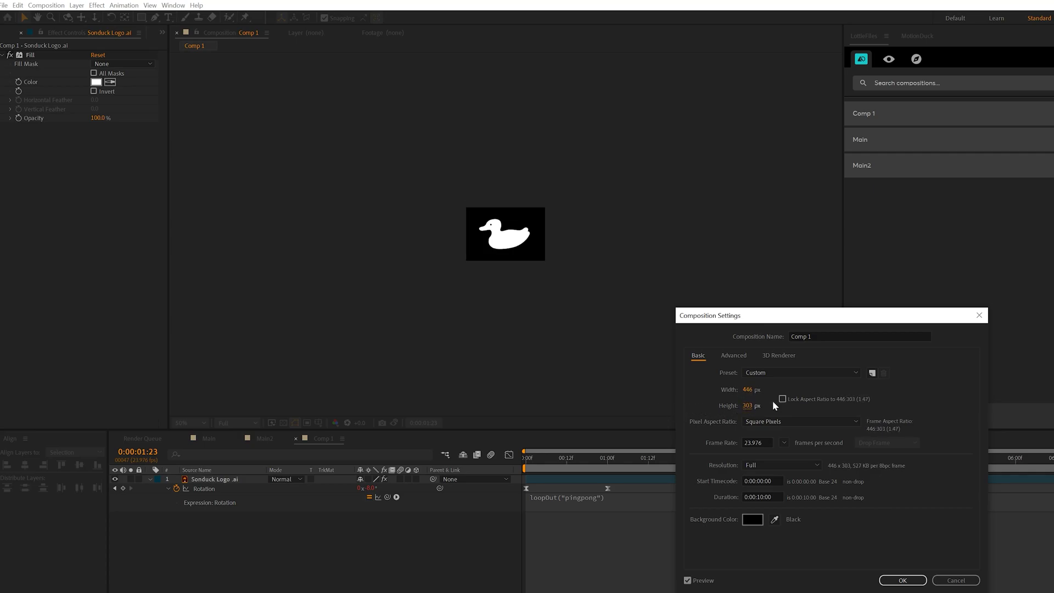
{"action": "left_click", "coordinate": [902, 580]}
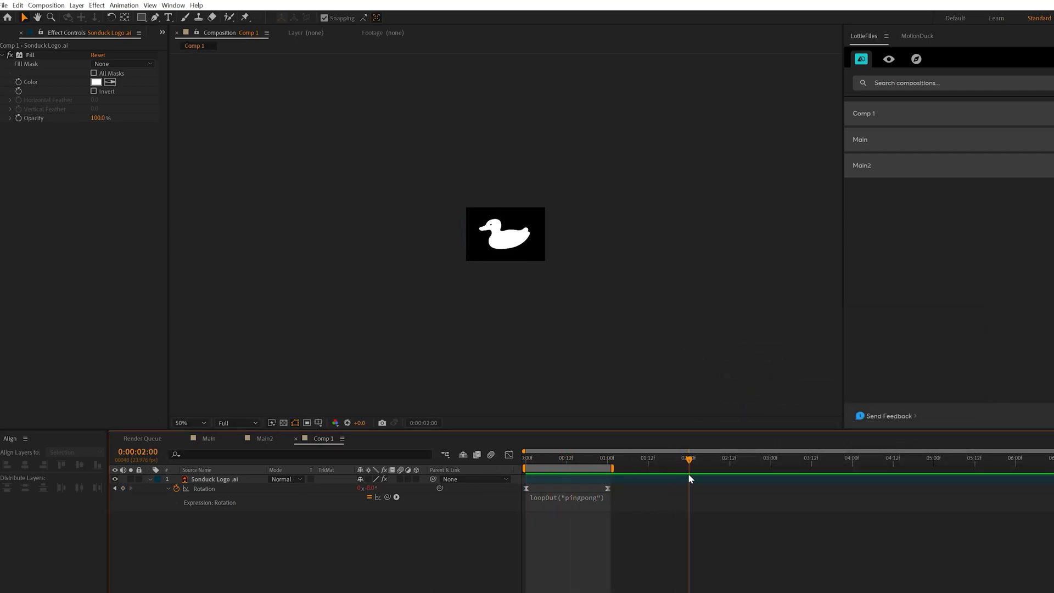
End the work area at 2 seconds and preview the duck's full rocking loop
{"action": "key", "text": "n"}
{"action": "key", "text": "space"}
{"action": "key", "text": "space"}
{"action": "key", "text": "slash"}
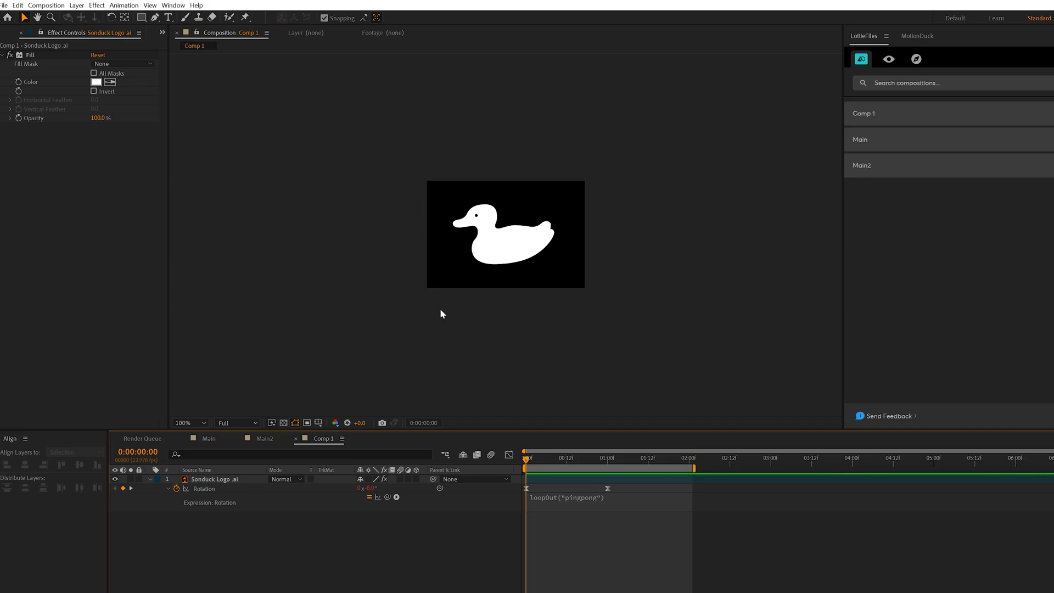
{"action": "key", "text": "space"}
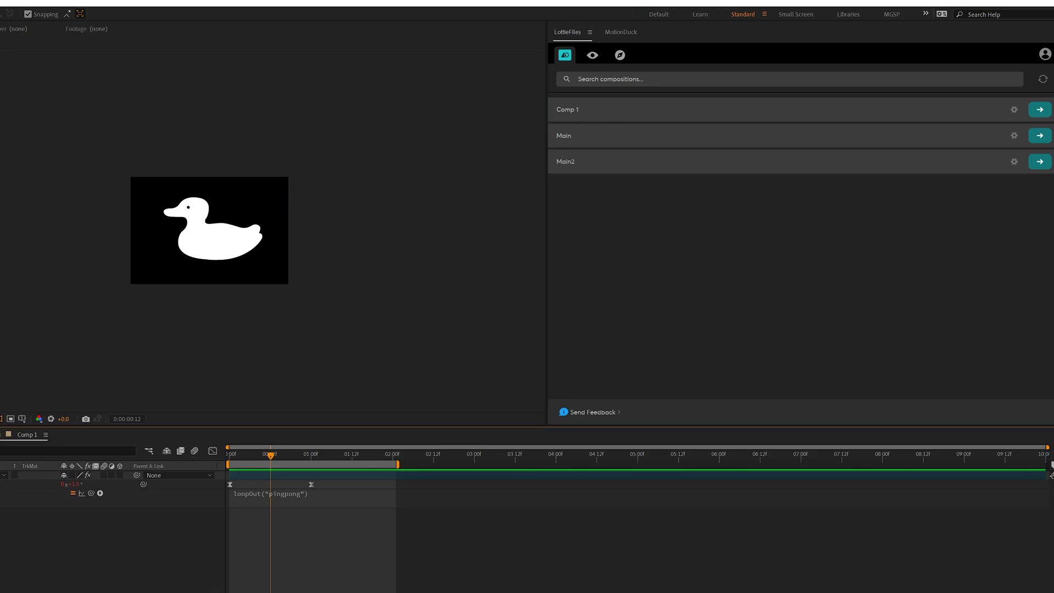
Rename the composition to Duck and render it in the LottieFiles plugin
{"action": "key", "text": "ctrl+k"}
{"action": "type", "text": "Duck"}
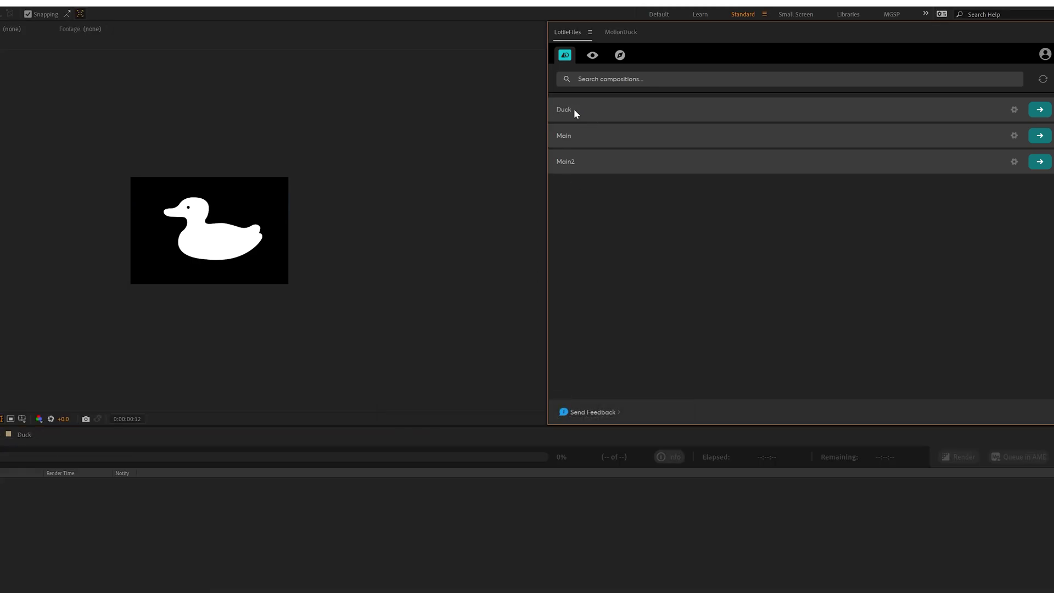
{"action": "left_click", "coordinate": [1040, 110]}
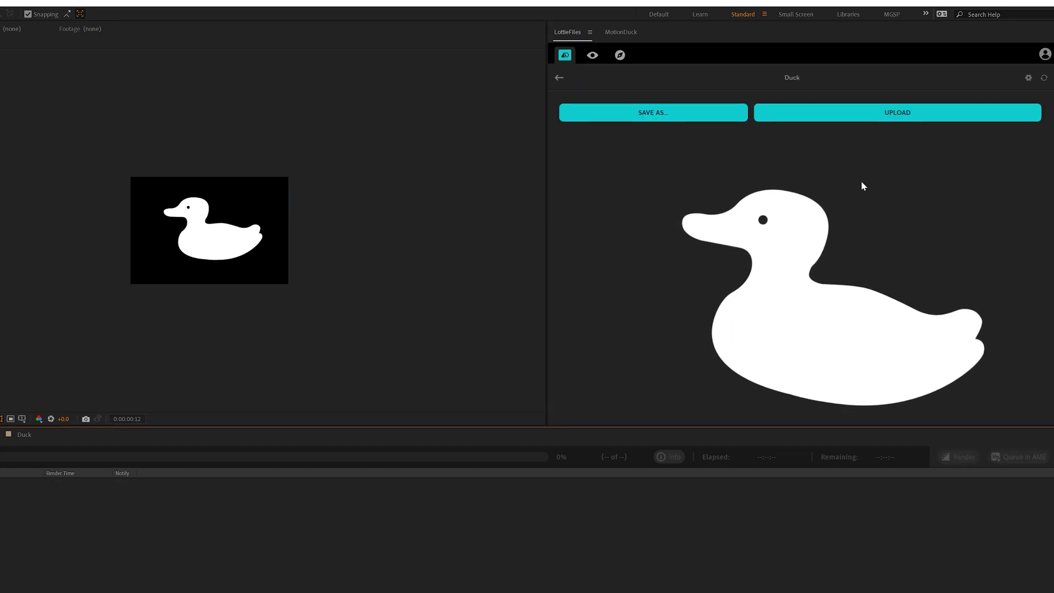
Export the rendered Duck animation as a Lottie JSON file into the Assets folder
{"action": "left_click", "coordinate": [647, 118]}
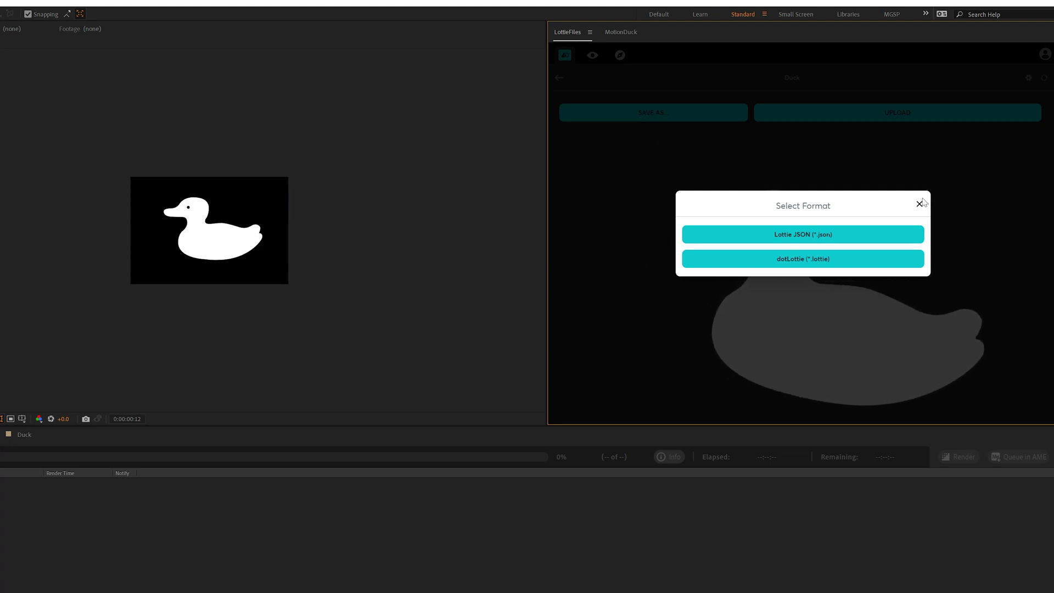
{"action": "left_click", "coordinate": [920, 204]}
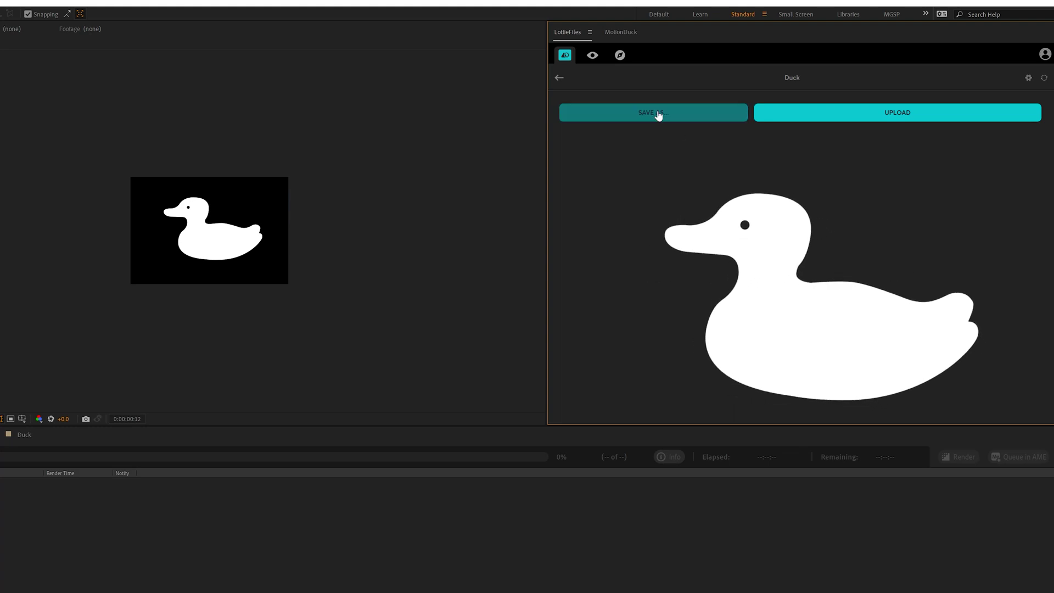
{"action": "left_click", "coordinate": [722, 112]}
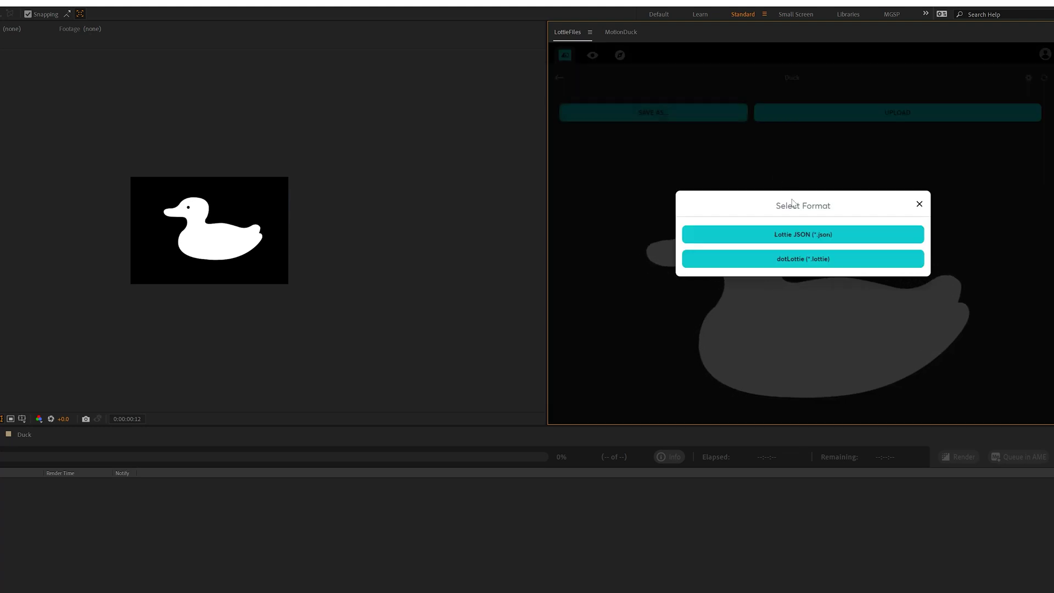
{"action": "left_click", "coordinate": [847, 235]}
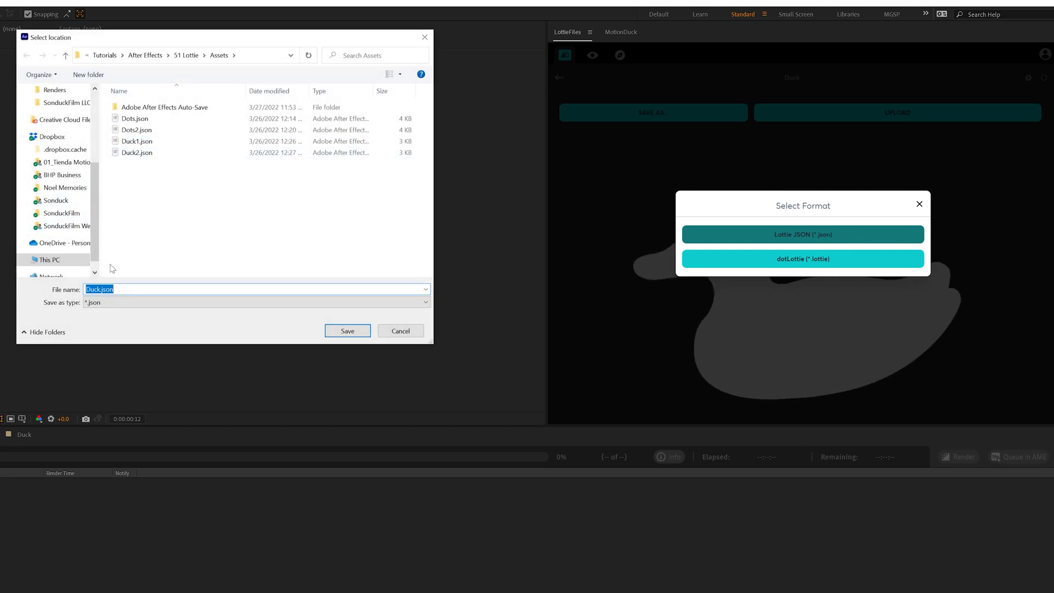
{"action": "left_click", "coordinate": [140, 130]}
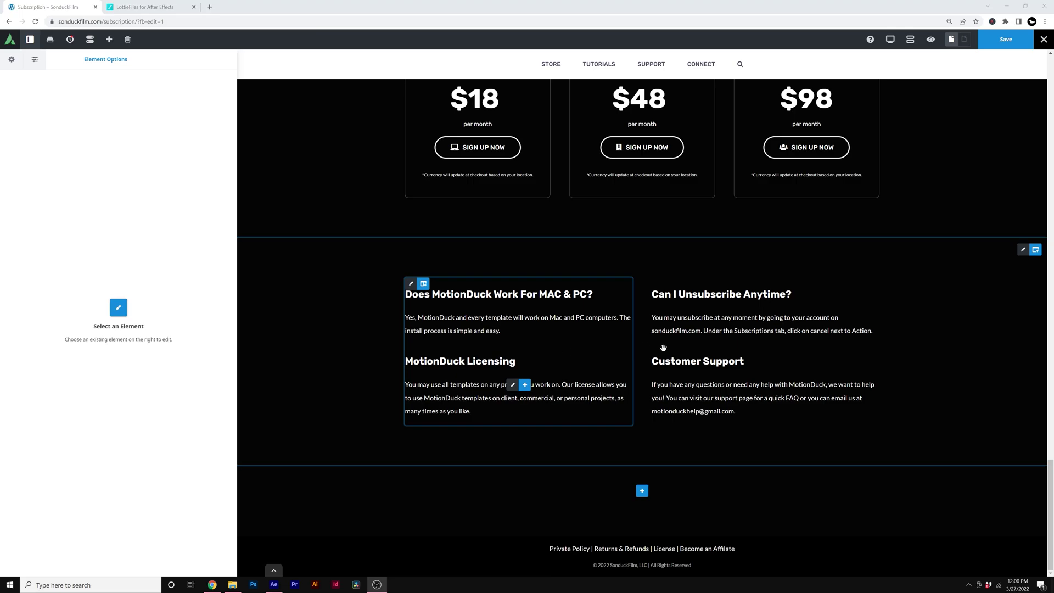
In the browser's website editor, add a Lottie Animation element to the empty container below the FAQ text
{"action": "scroll", "coordinate": [889, 371], "scroll_direction": "up", "scroll_amount": 15}
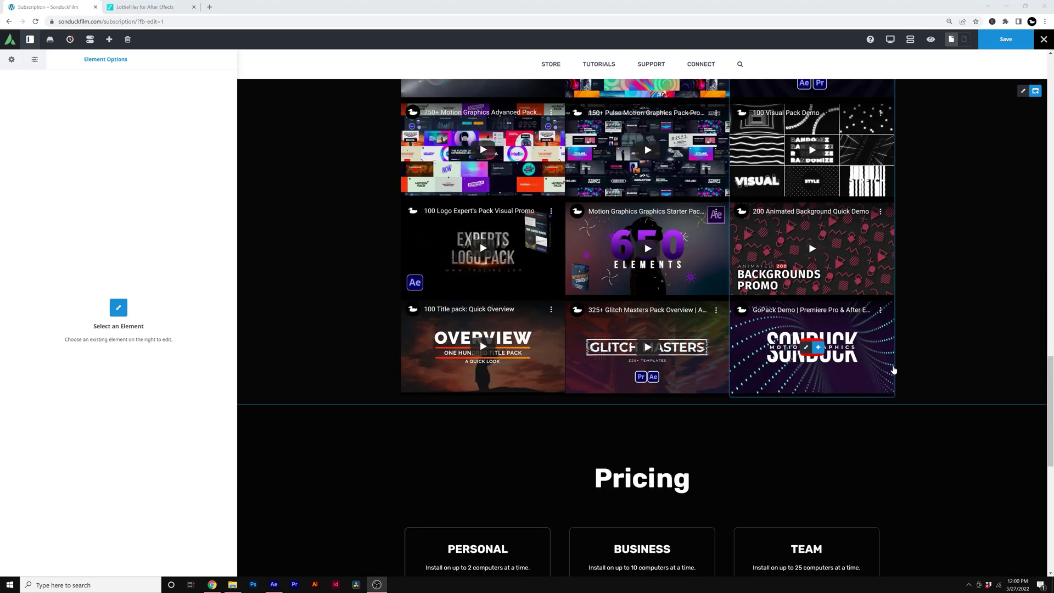
{"action": "scroll", "coordinate": [923, 343], "scroll_direction": "down", "scroll_amount": 15}
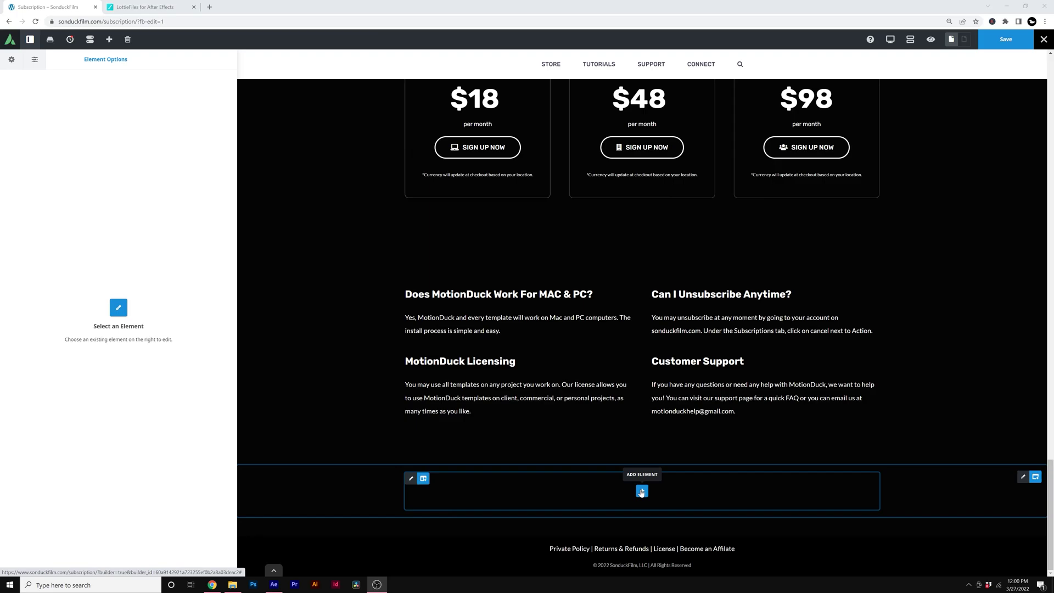
{"action": "left_click", "coordinate": [642, 492]}
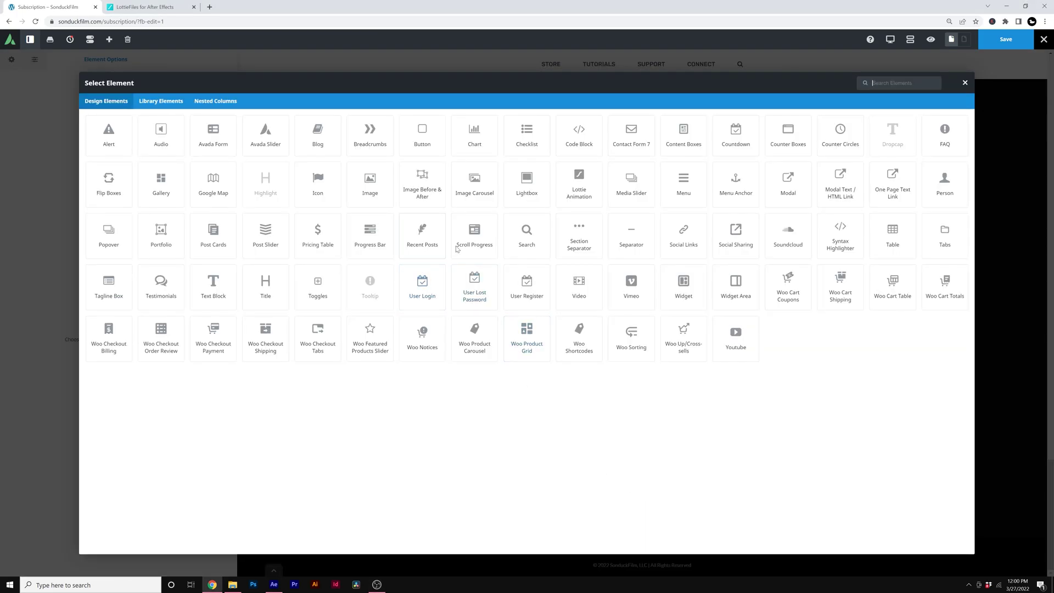
{"action": "left_click", "coordinate": [590, 196]}
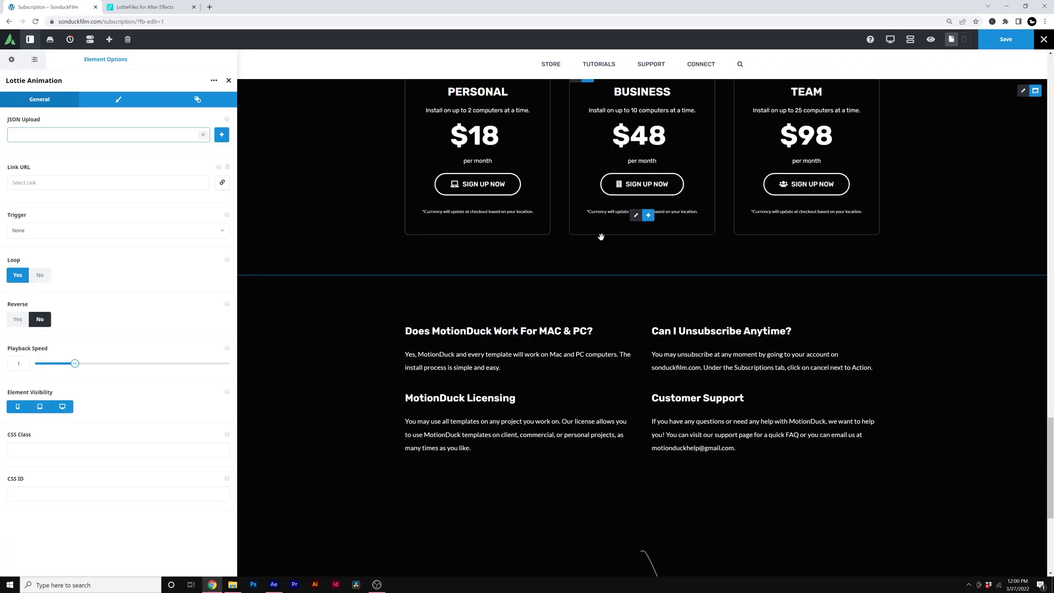
Insert Duck3.json from the media as the Lottie Animation element's JSON source
{"action": "left_click", "coordinate": [221, 135]}
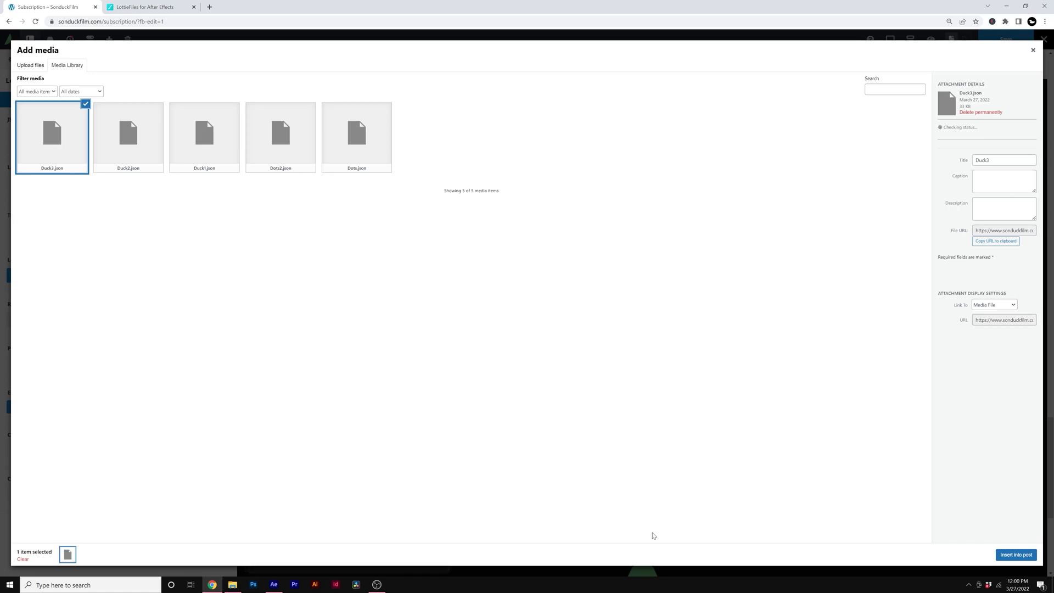
{"action": "left_click", "coordinate": [1010, 555]}
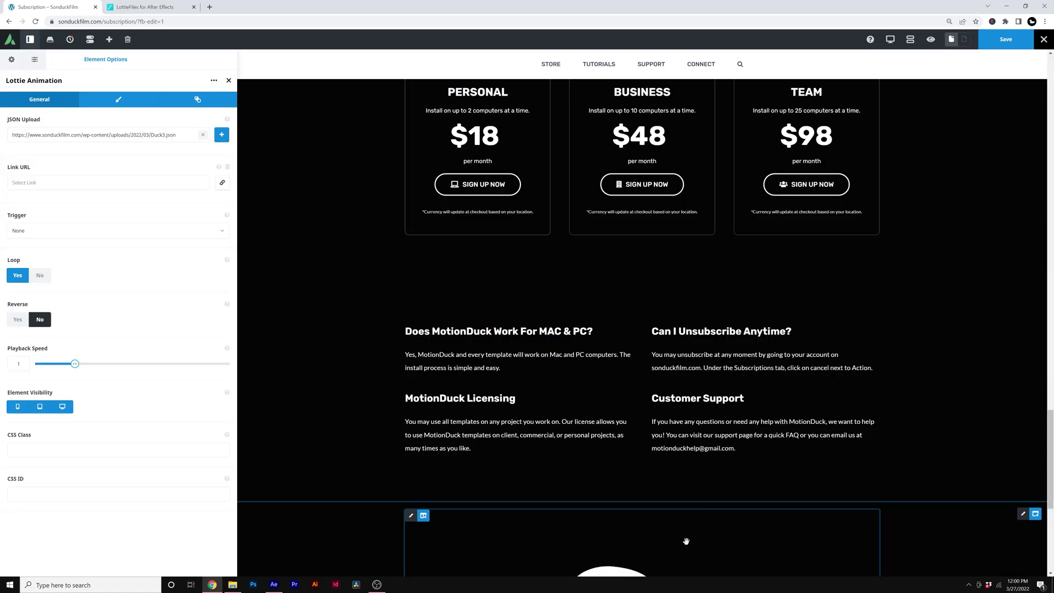
{"action": "scroll", "coordinate": [658, 467], "scroll_direction": "down", "scroll_amount": 6}
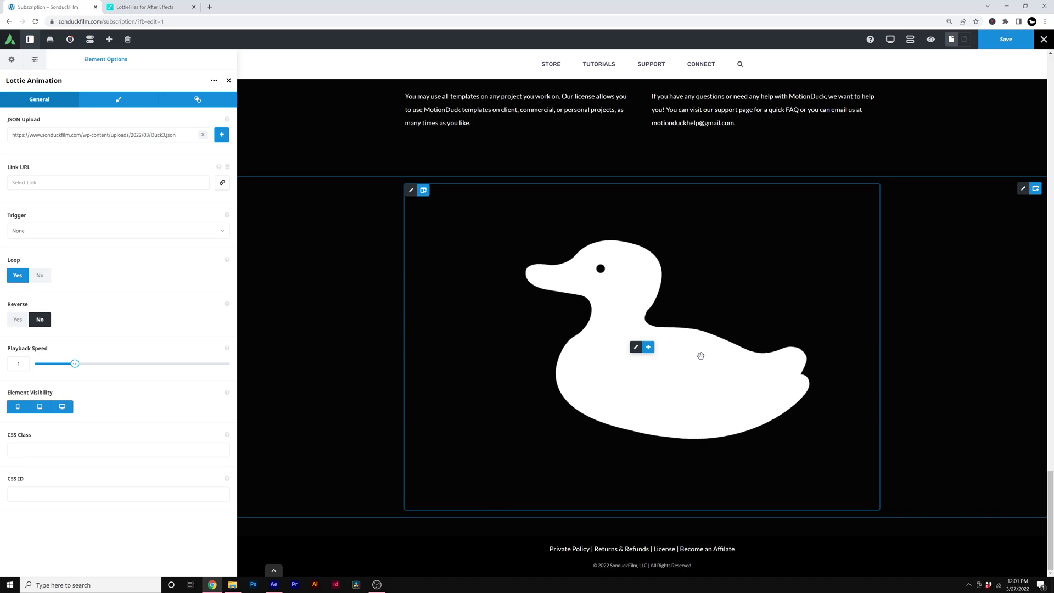
Set the Lottie Animation element's maximum width to 200px
{"action": "left_click", "coordinate": [118, 99]}
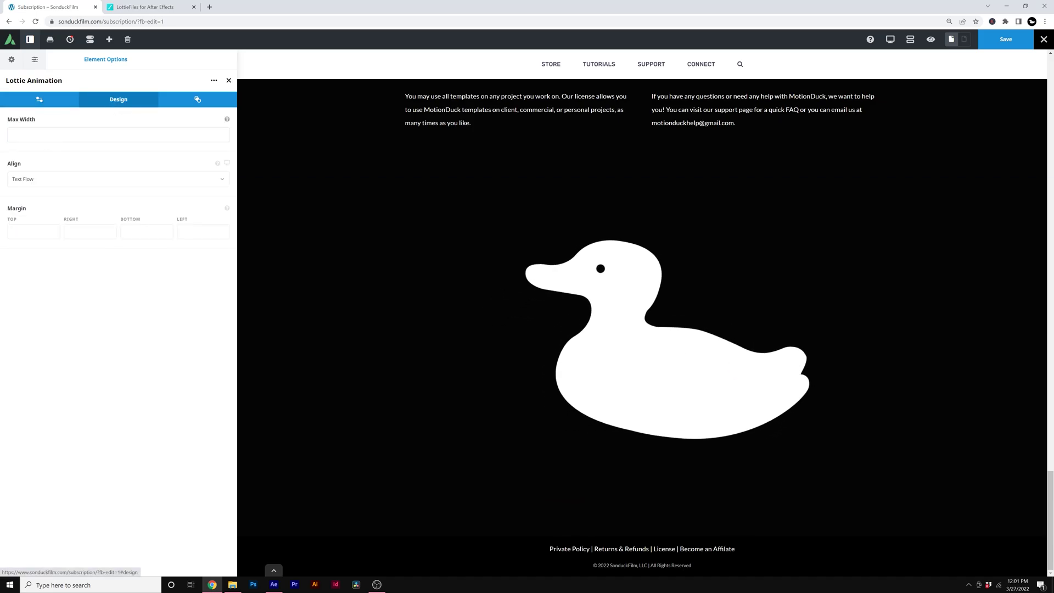
{"action": "left_click", "coordinate": [118, 134]}
{"action": "type", "text": "200p"}
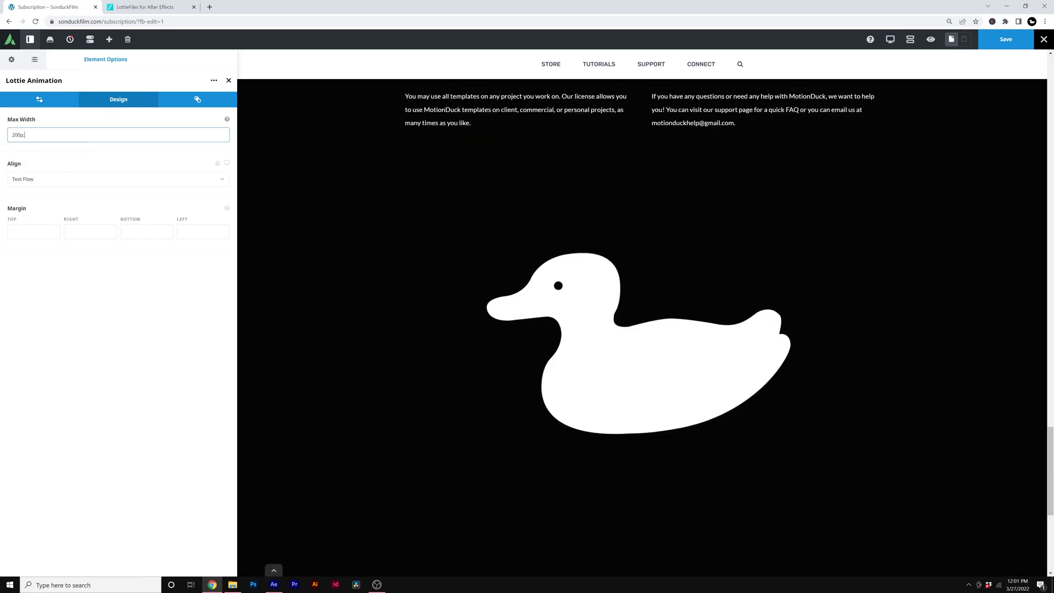
{"action": "type", "text": "x"}
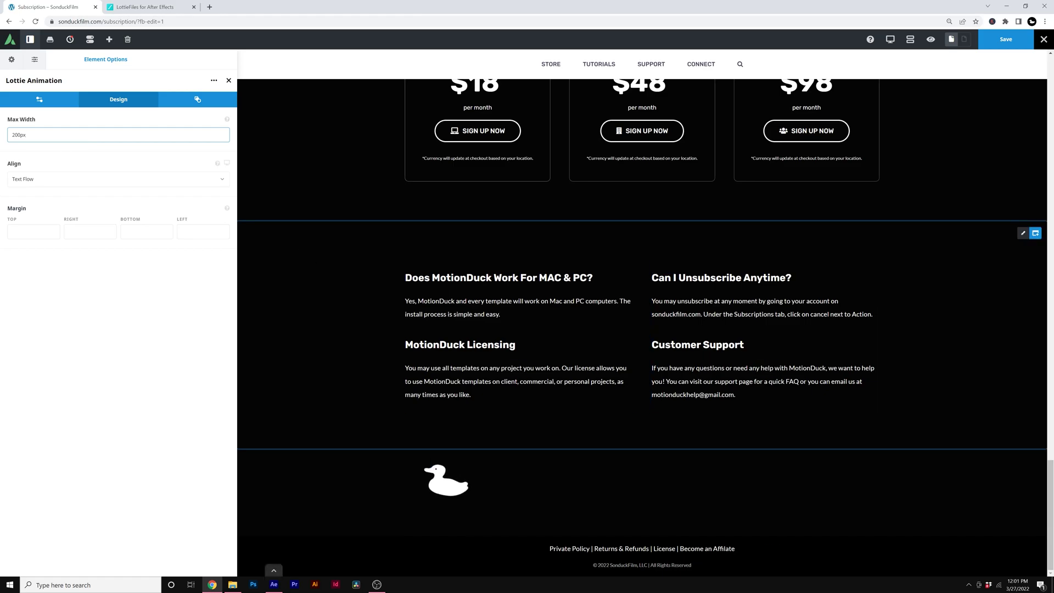
Align the duck Lottie animation to Center and preview the subscription page
{"action": "left_click", "coordinate": [61, 180]}
{"action": "left_click", "coordinate": [33, 225]}
{"action": "scroll", "coordinate": [555, 478], "scroll_direction": "down", "scroll_amount": 1}
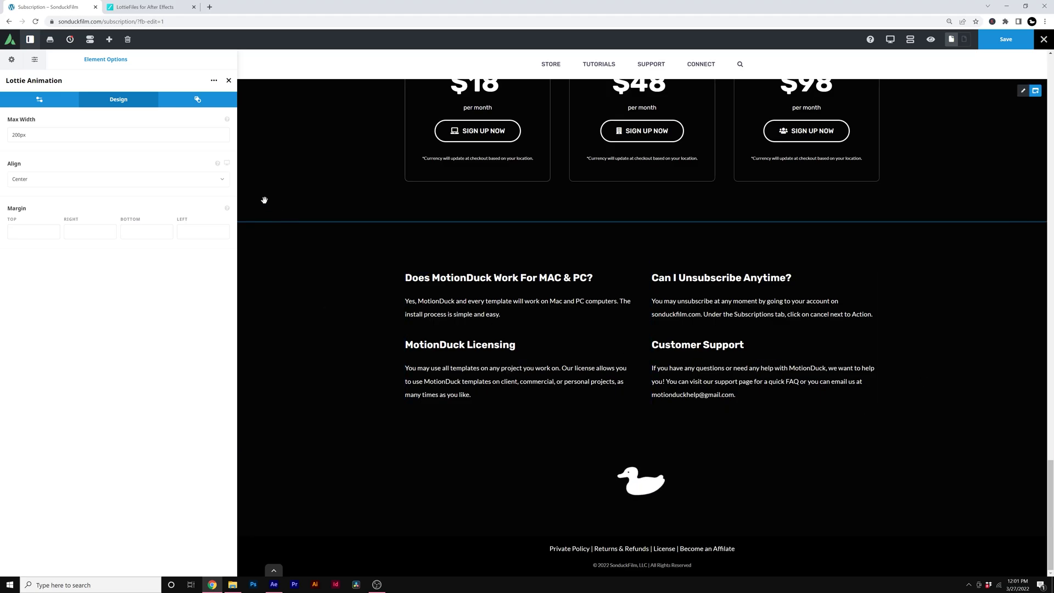
{"action": "left_click", "coordinate": [926, 41]}
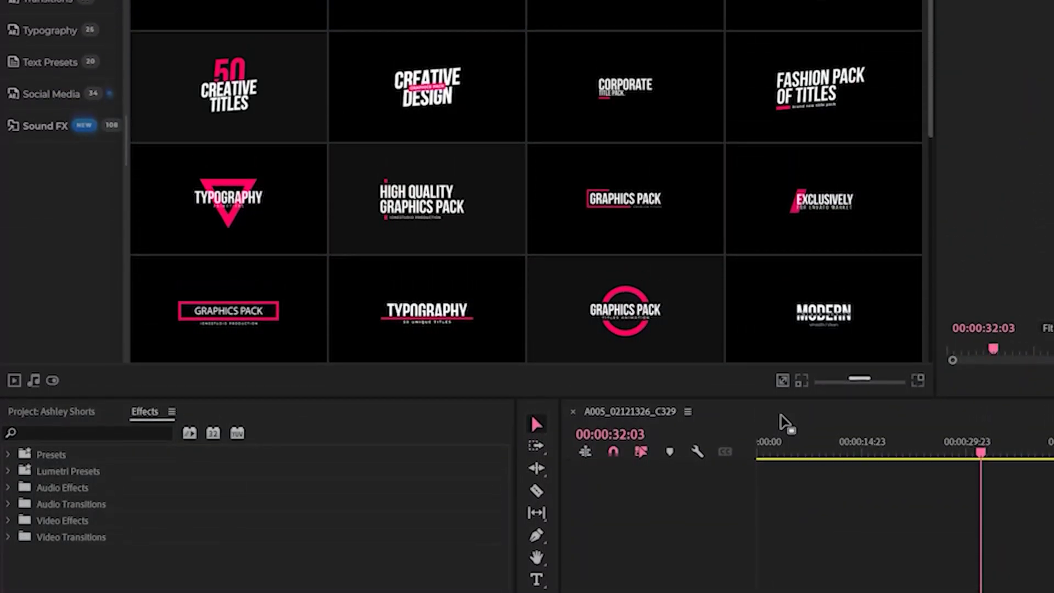
Switch to Premiere Pro, browse the Sonduck packs from the Editor Motion Pack, and install Editor's Motion Pack | AE
{"action": "mouse_move", "coordinate": [812, 177]}
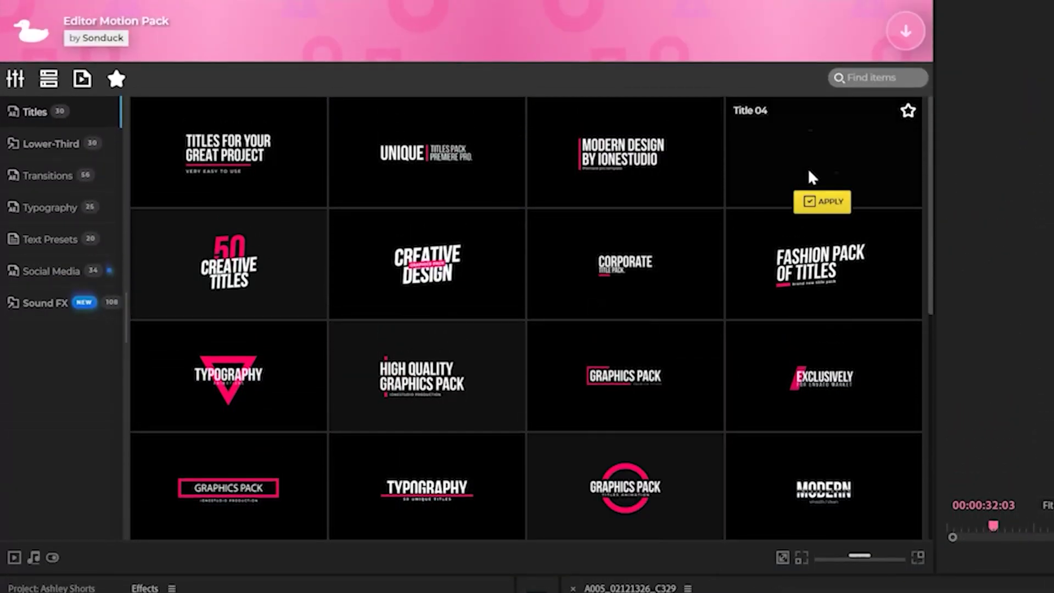
{"action": "left_click", "coordinate": [905, 32]}
{"action": "scroll", "coordinate": [164, 483], "scroll_direction": "down", "scroll_amount": 3}
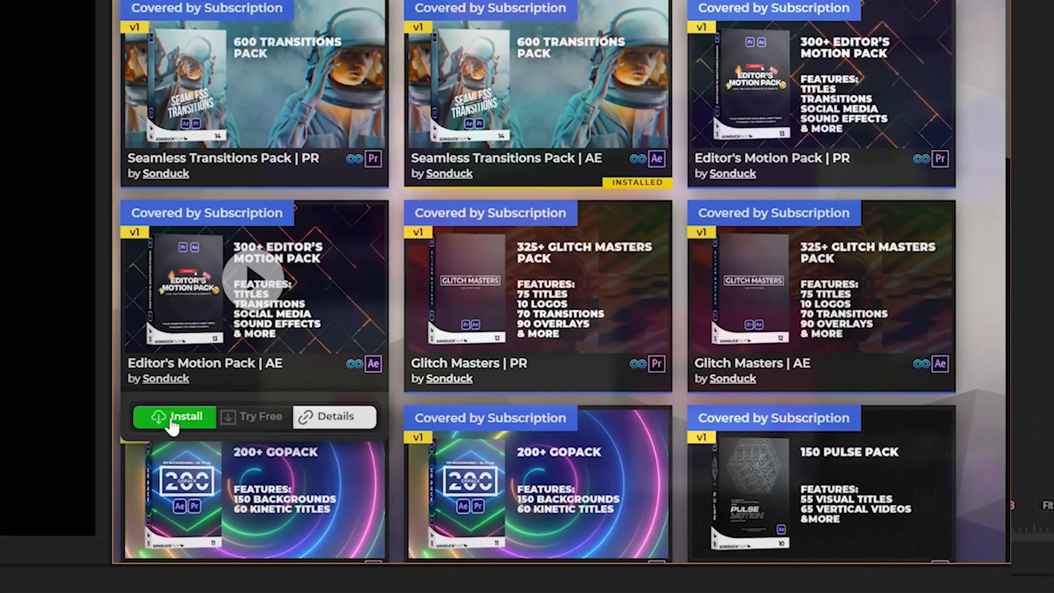
{"action": "left_click", "coordinate": [164, 434]}
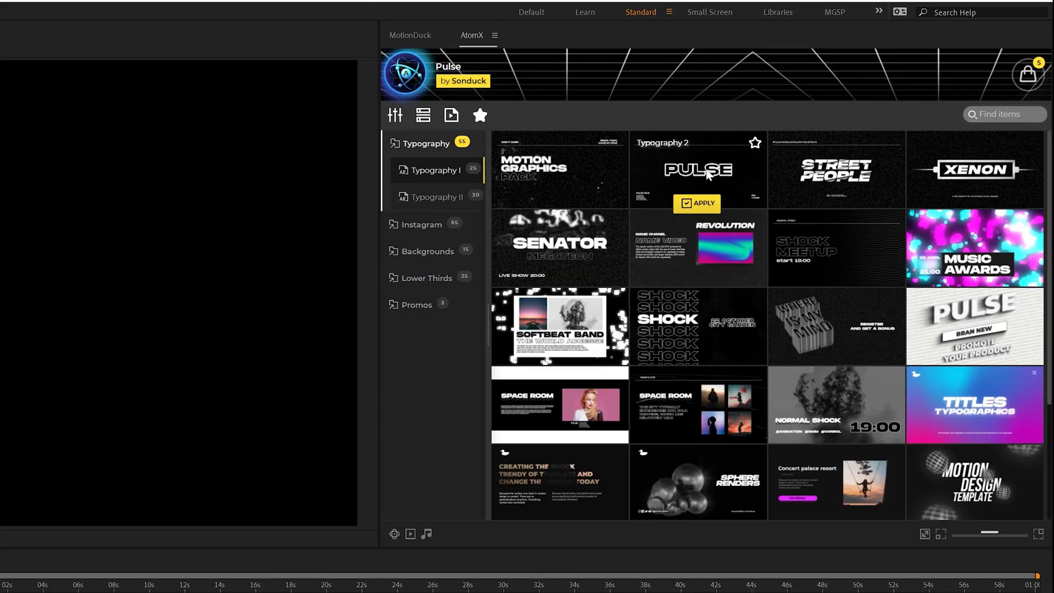
In After Effects, apply the Typography 5 template from the Pulse pack and pick a BG color in its COLOR CONTROL layer
{"action": "mouse_move", "coordinate": [553, 283]}
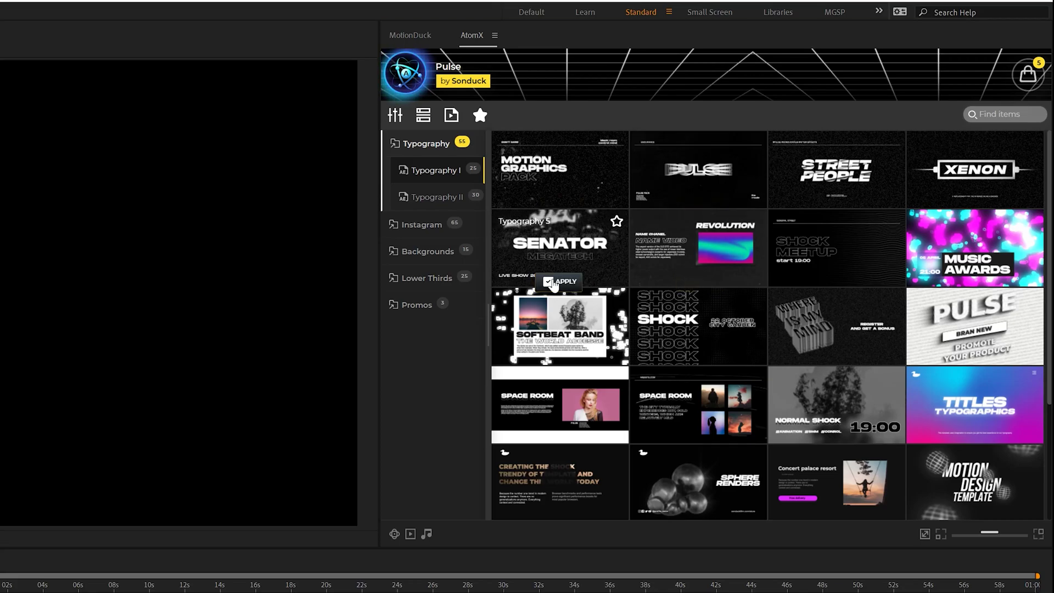
{"action": "left_click", "coordinate": [554, 283]}
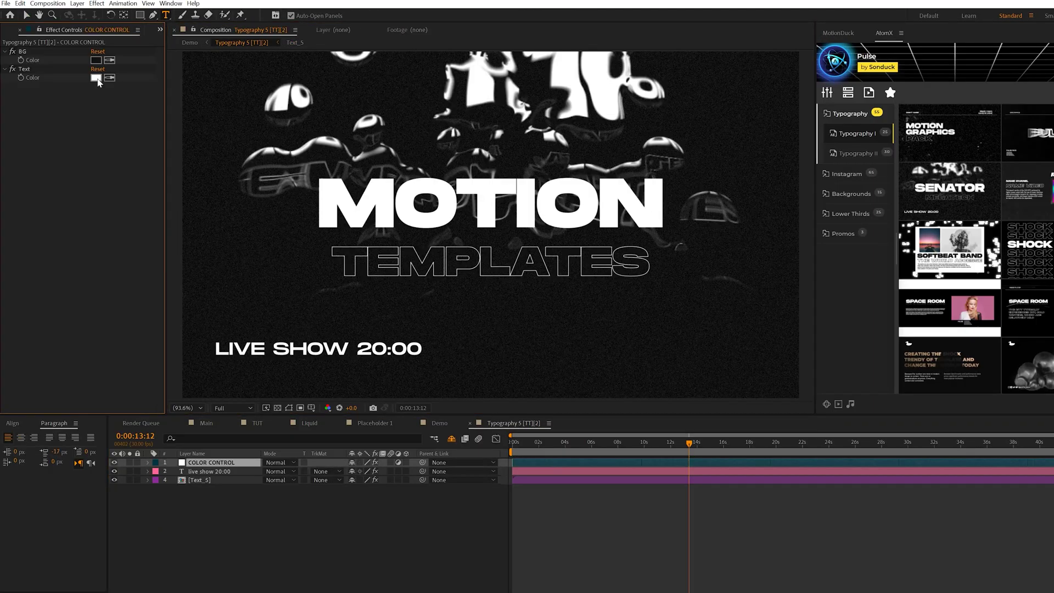
{"action": "left_click", "coordinate": [95, 60]}
{"action": "left_click", "coordinate": [203, 124]}
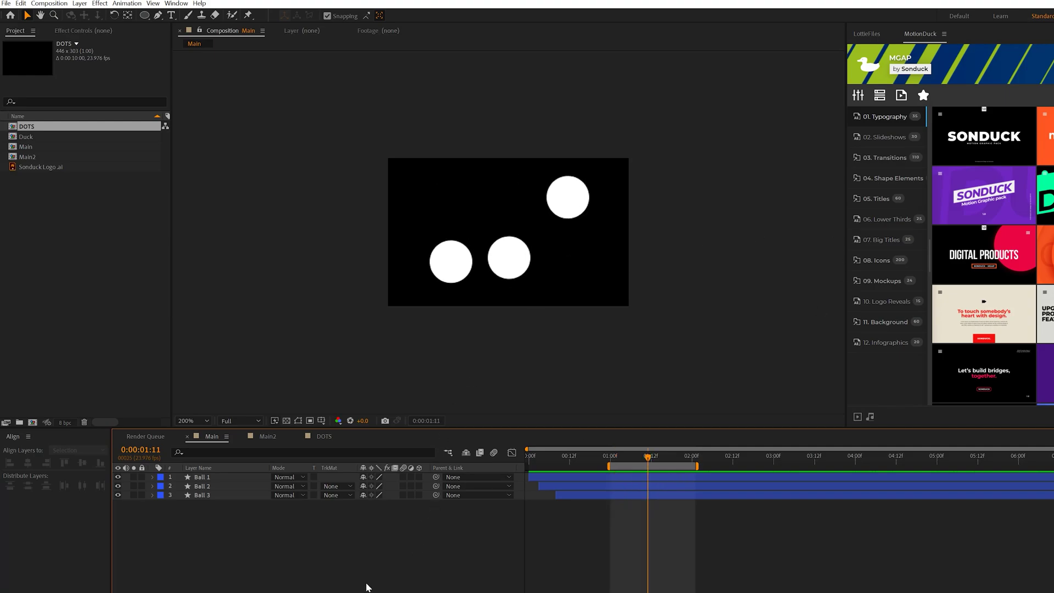
Delete all existing shape layers from the DOTS composition
{"action": "mouse_move", "coordinate": [648, 460]}
{"action": "left_mouse_down"}
{"action": "mouse_move", "coordinate": [682, 460]}
{"action": "mouse_move", "coordinate": [653, 460]}
{"action": "left_mouse_up"}
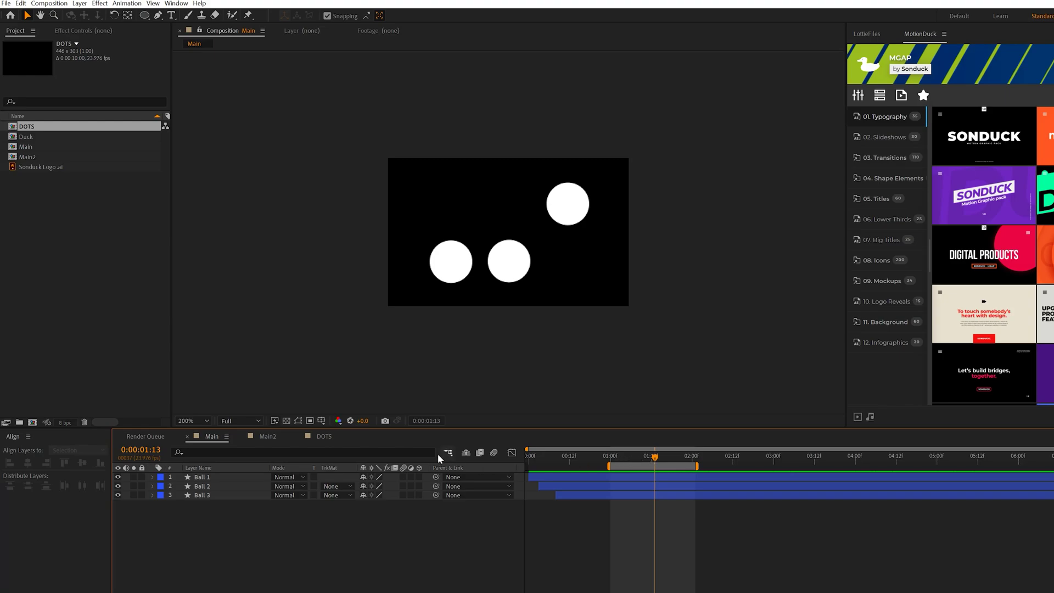
{"action": "left_click", "coordinate": [324, 436]}
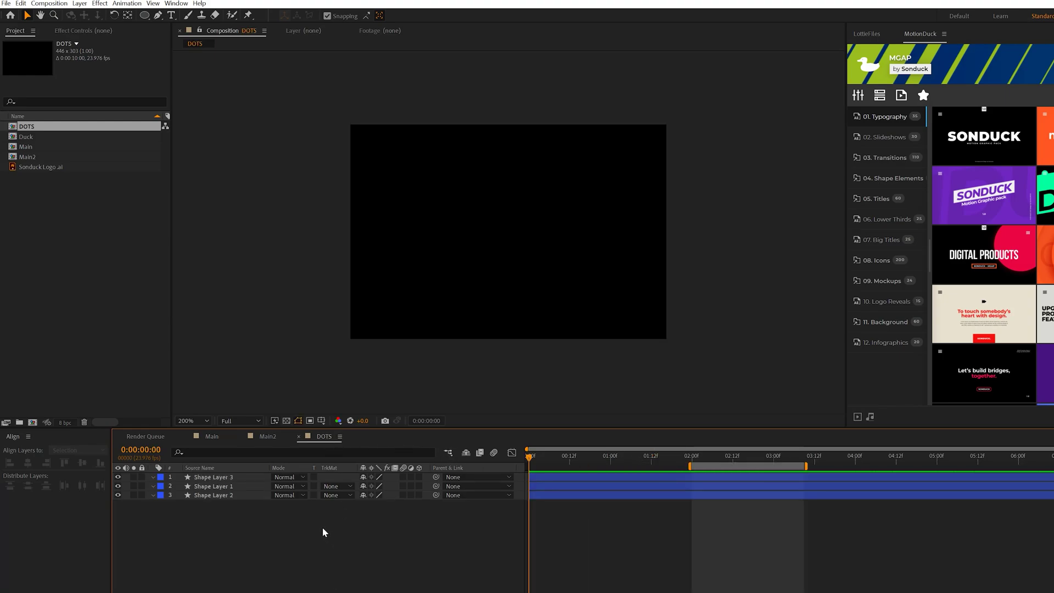
{"action": "key", "text": "ctrl+a"}
{"action": "key", "text": "Delete"}
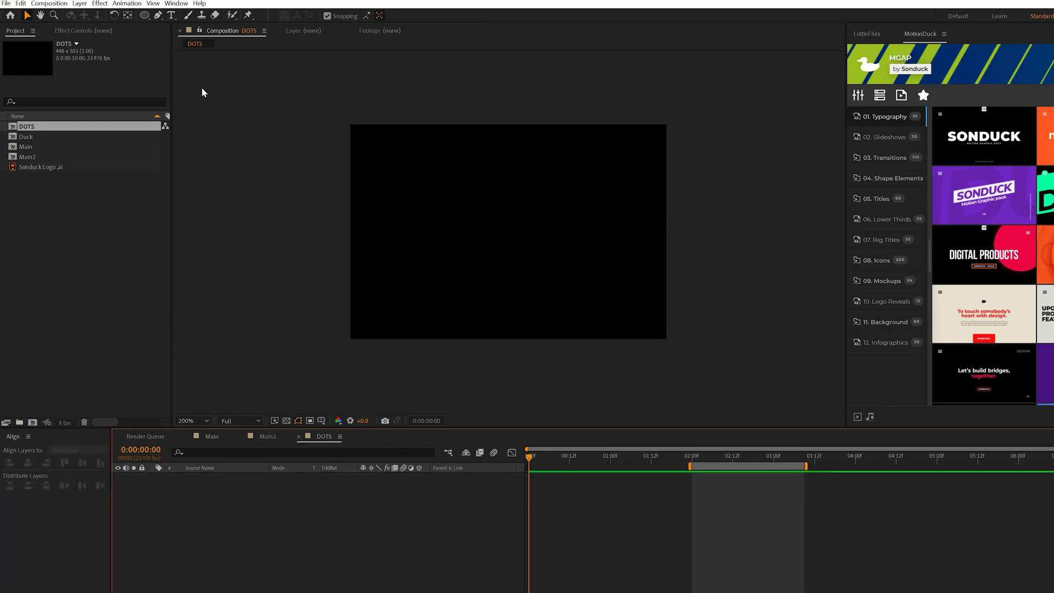
Draw a small white circle with the Ellipse tool and centre its layer in the DOTS composition
{"action": "left_click_drag", "start_coordinate": [144, 15], "coordinate": [182, 38]}
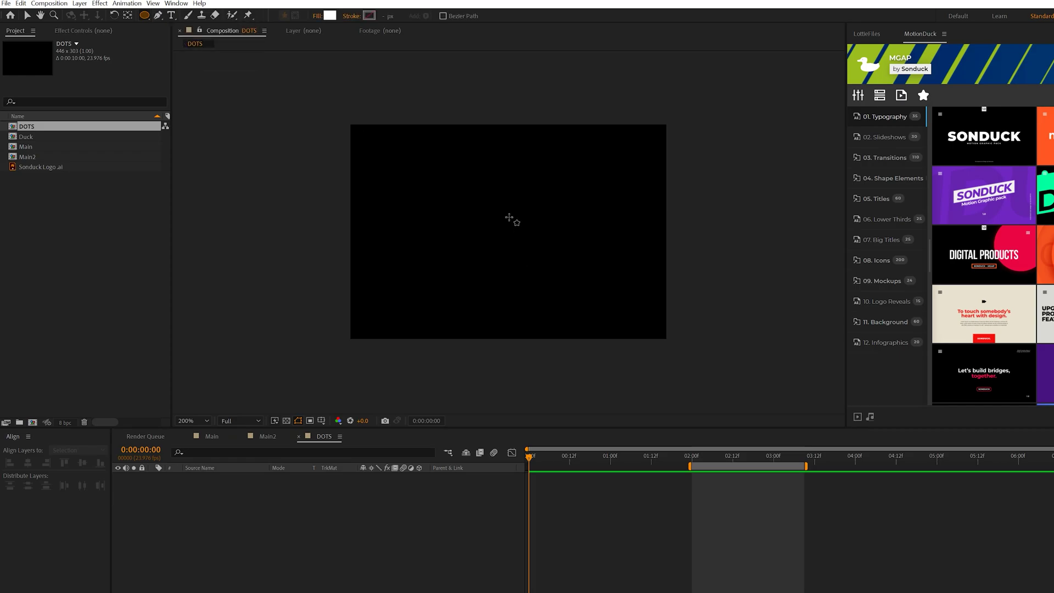
{"action": "left_click_drag", "start_coordinate": [507, 217], "coordinate": [533, 251]}
{"action": "left_click", "coordinate": [217, 479]}
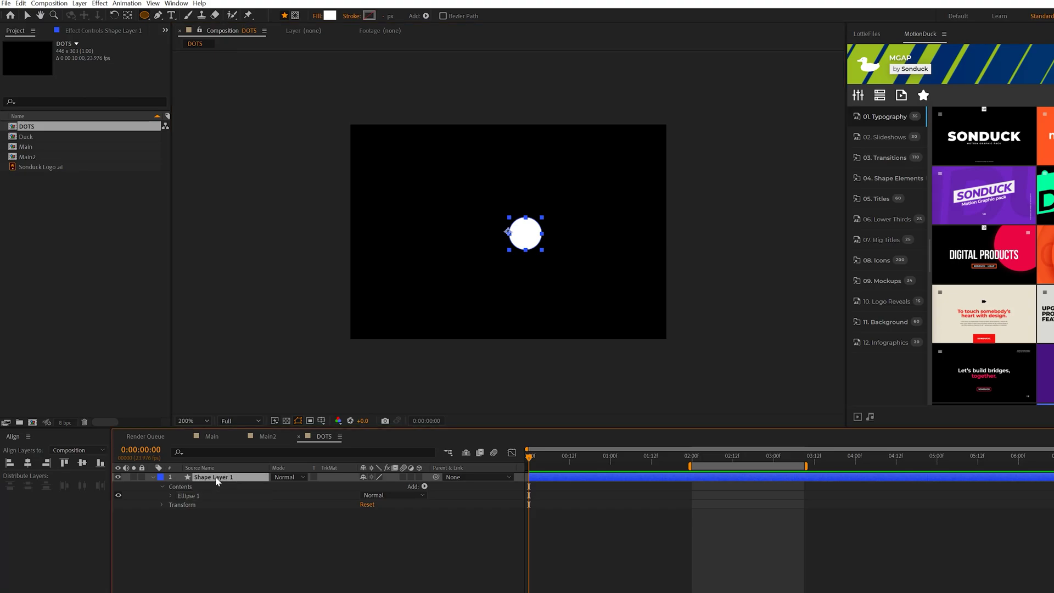
{"action": "left_click", "coordinate": [28, 463]}
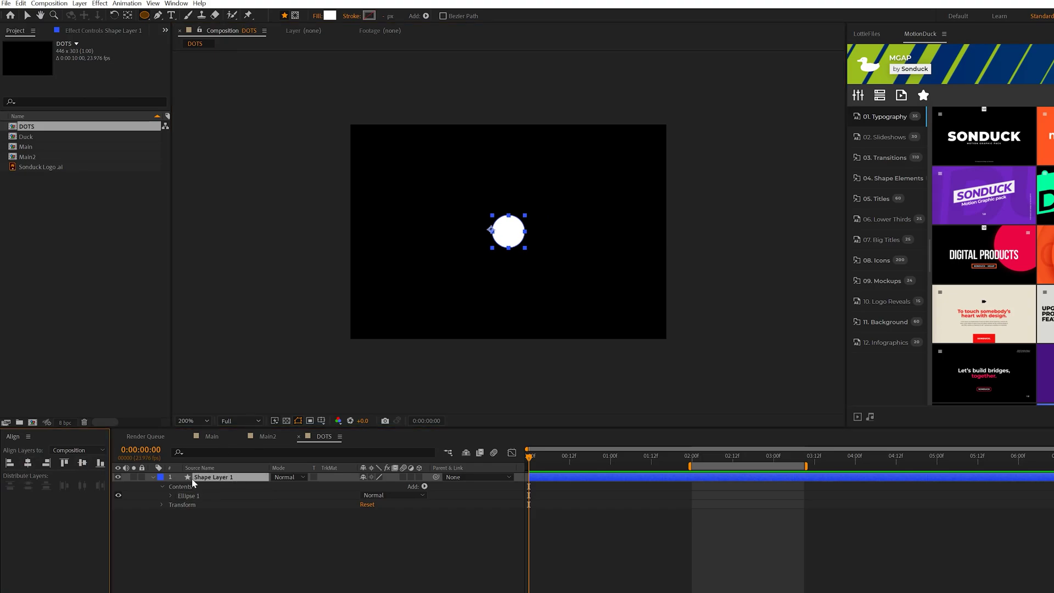
Keyframe the ellipse's Position from the start to 24.0, 62.5 at 0:00:00:12 and apply Easy Ease to the keyframes
{"action": "left_click", "coordinate": [170, 495]}
{"action": "left_click", "coordinate": [179, 532]}
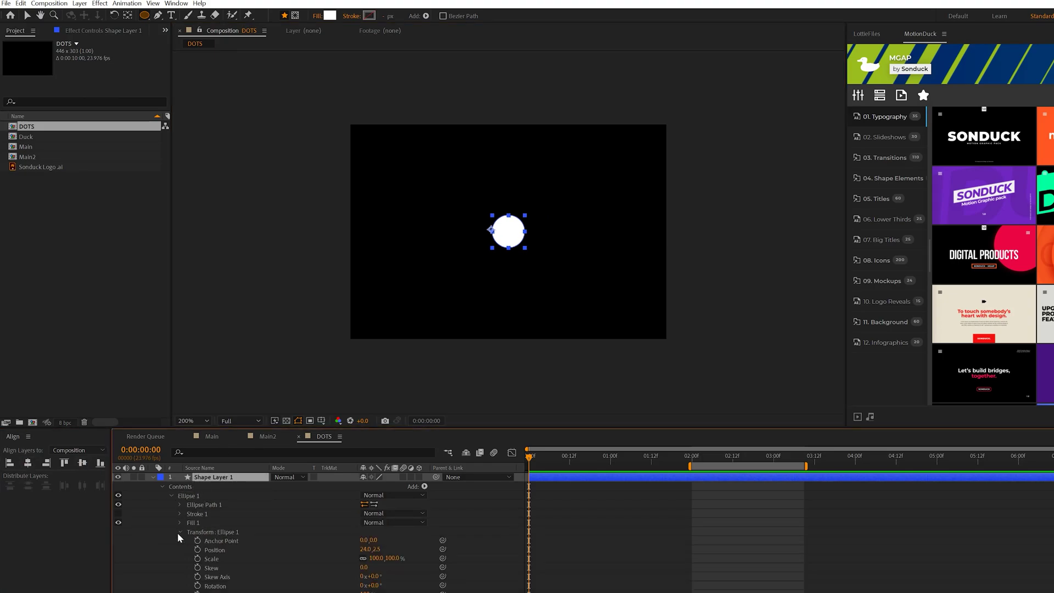
{"action": "left_click", "coordinate": [197, 549]}
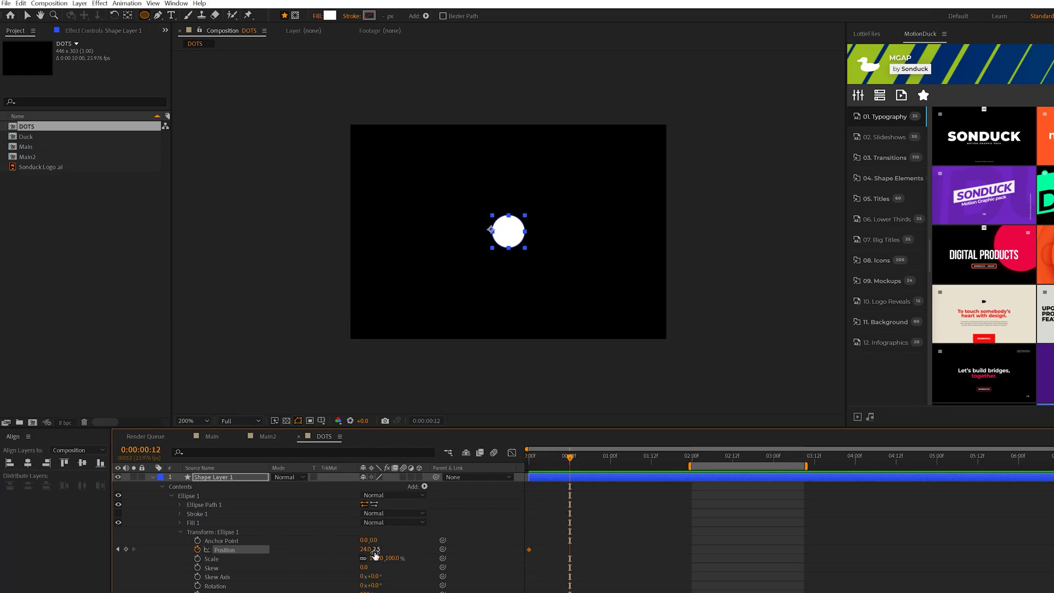
{"action": "left_click_drag", "start_coordinate": [375, 555], "coordinate": [460, 567]}
{"action": "key", "text": "F9"}
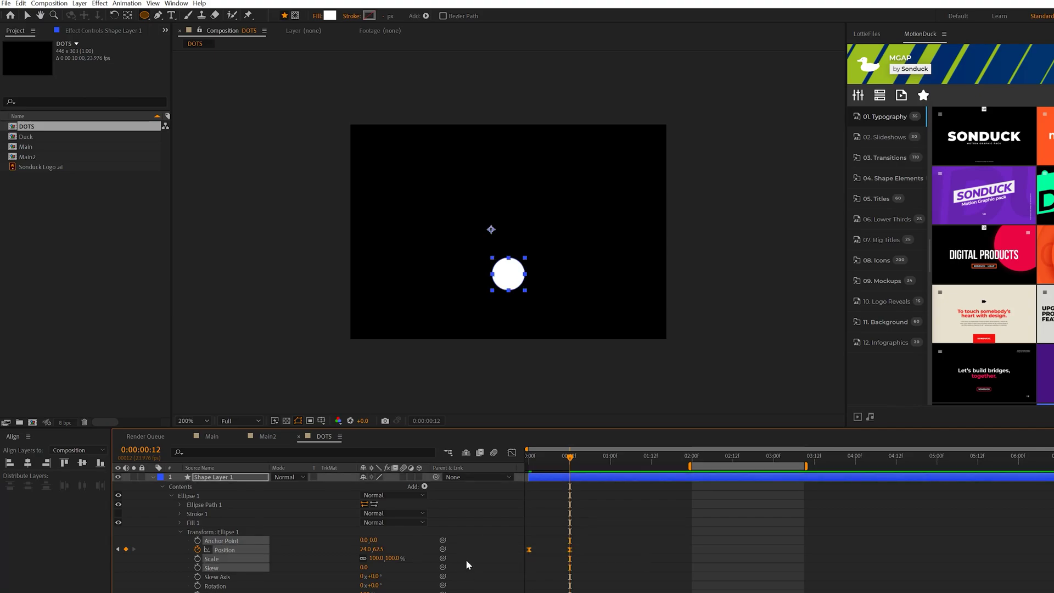
Stretch the first Position keyframe's easing handle in the Graph Editor to adjust the speed curve
{"action": "left_click", "coordinate": [512, 453]}
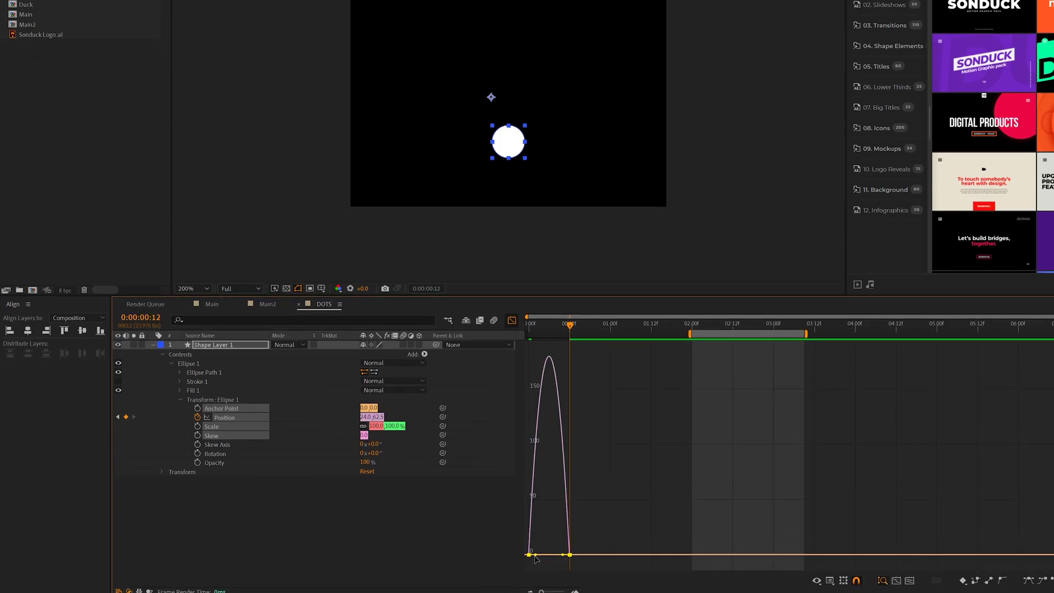
{"action": "mouse_move", "coordinate": [536, 558]}
{"action": "left_mouse_down"}
{"action": "mouse_move", "coordinate": [563, 558]}
{"action": "mouse_move", "coordinate": [544, 559]}
{"action": "left_mouse_up"}
{"action": "left_click", "coordinate": [510, 321]}
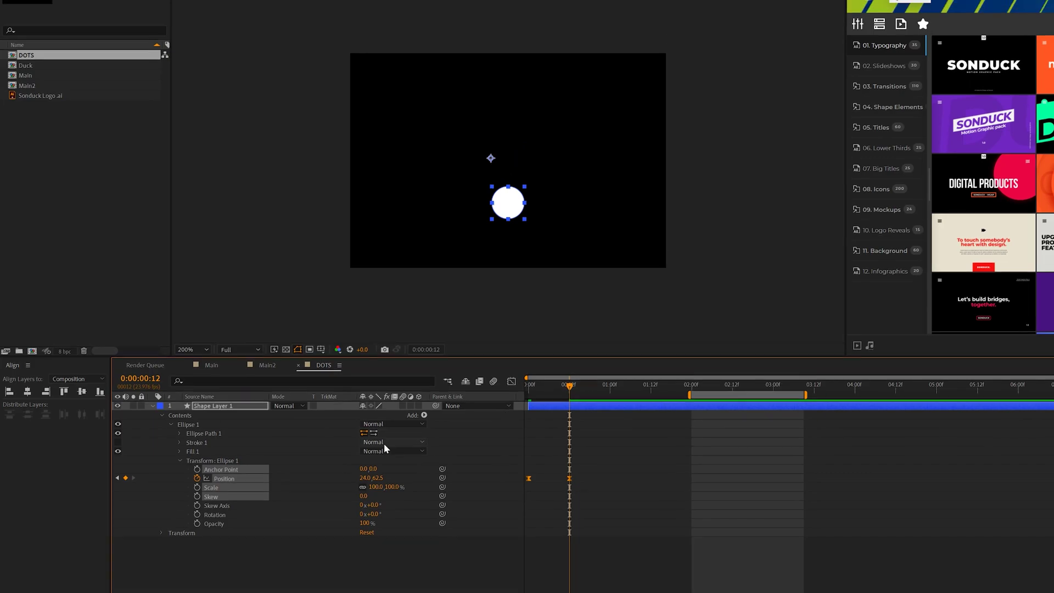
Add the expression loopOut("pingpong") to the ellipse's Position and play the animation from the start
{"action": "left_click", "coordinate": [197, 547], "text": "alt"}
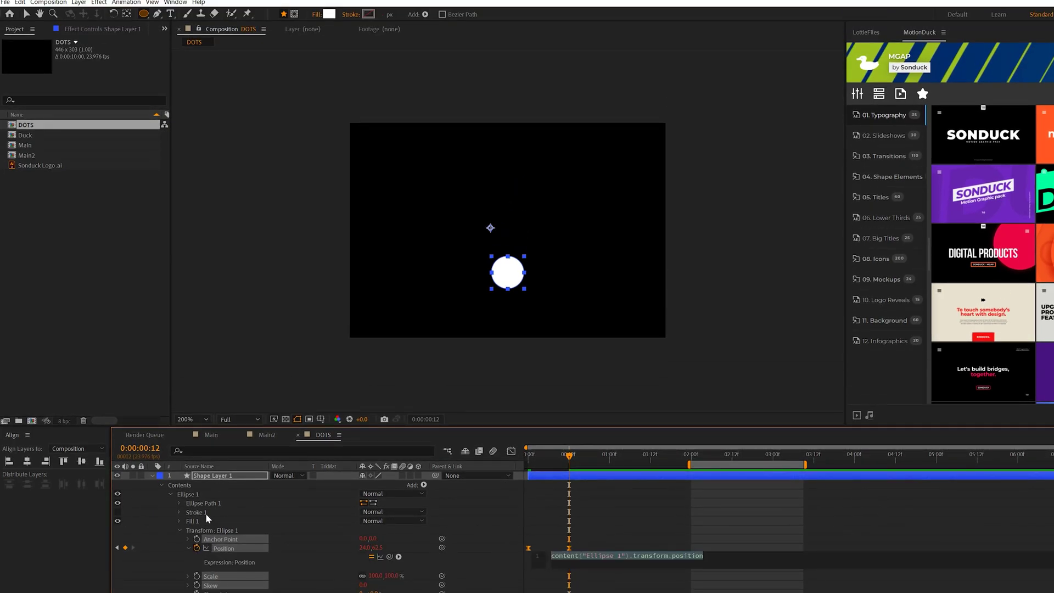
{"action": "type", "text": "loopO"}
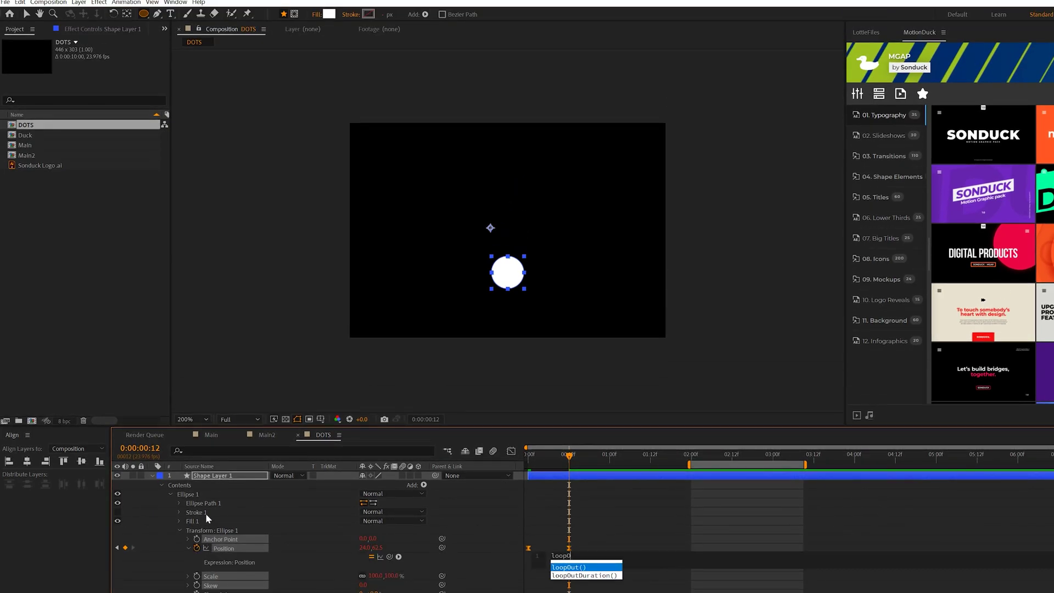
{"action": "type", "text": "ut('p"}
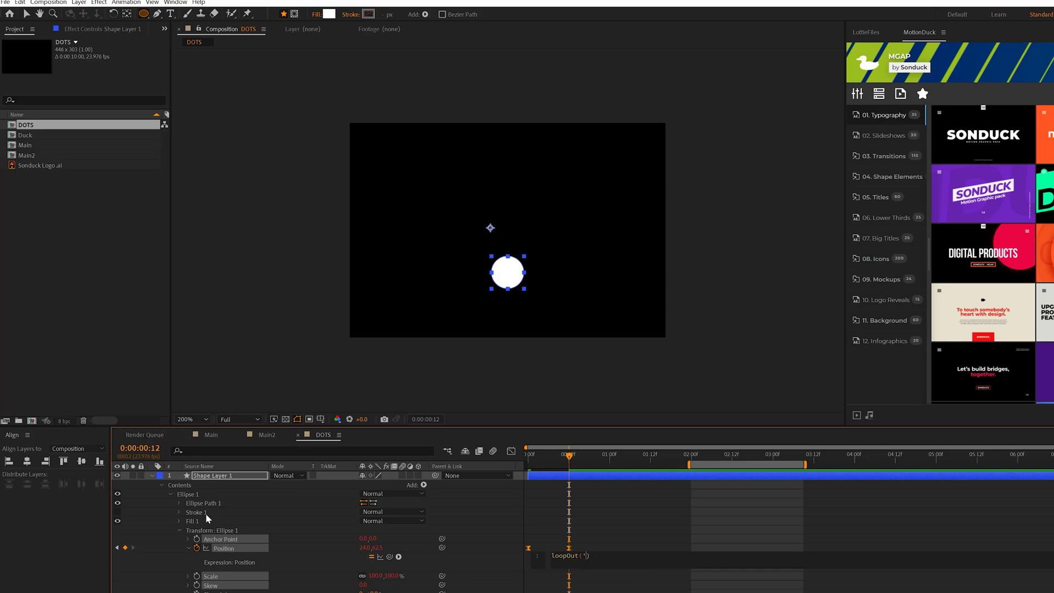
{"action": "key", "text": "ctrl+space"}
{"action": "key", "text": "Down"}
{"action": "key", "text": "Down"}
{"action": "key", "text": "Down"}
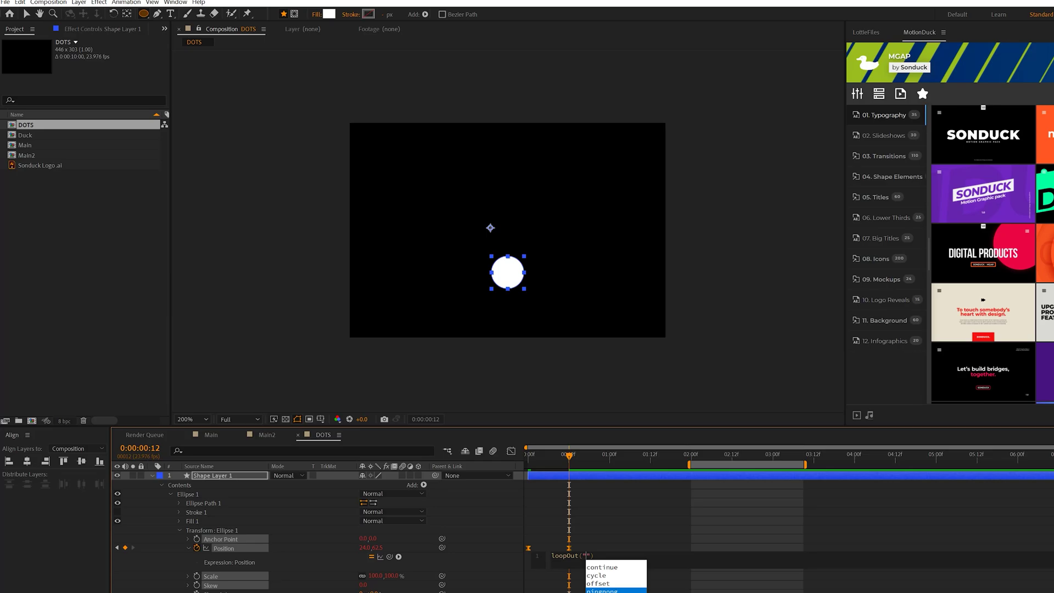
{"action": "key", "text": "Return"}
{"action": "left_click", "coordinate": [568, 443]}
{"action": "left_click", "coordinate": [532, 463]}
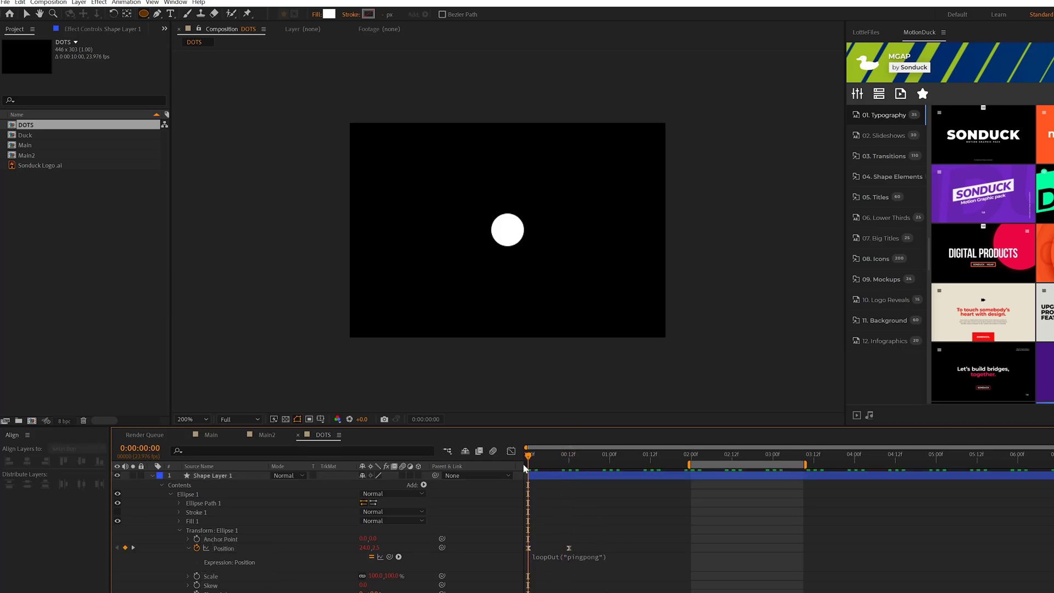
{"action": "key", "text": "space"}
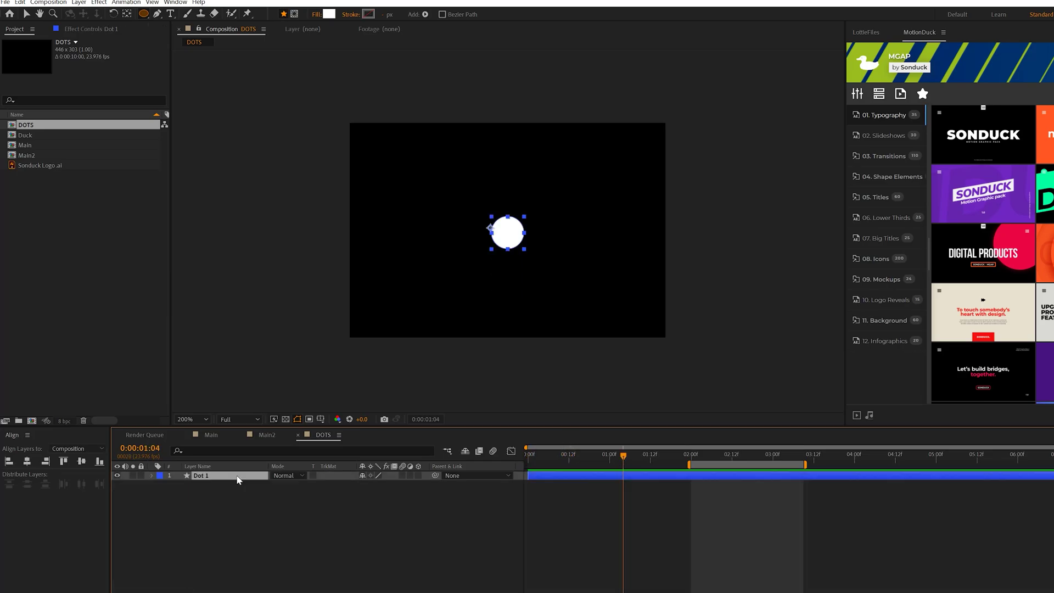
Duplicate the Dot 1 layer twice, placing Dot 2 to its right at X 253 and Dot 3 to its left
{"action": "key", "text": "ctrl+d"}
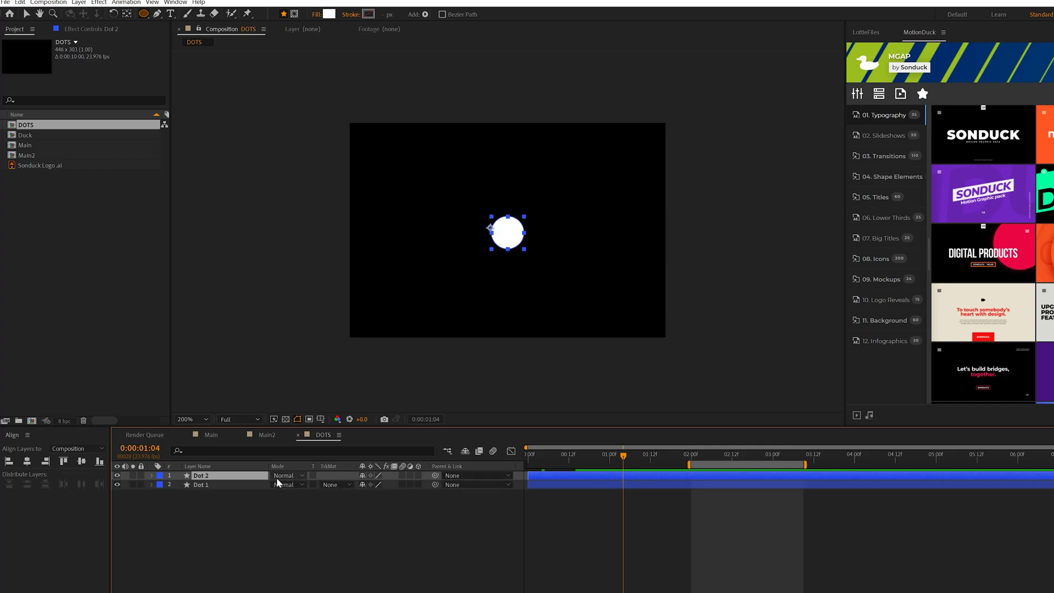
{"action": "key", "text": "p"}
{"action": "left_click_drag", "start_coordinate": [363, 483], "coordinate": [383, 483]}
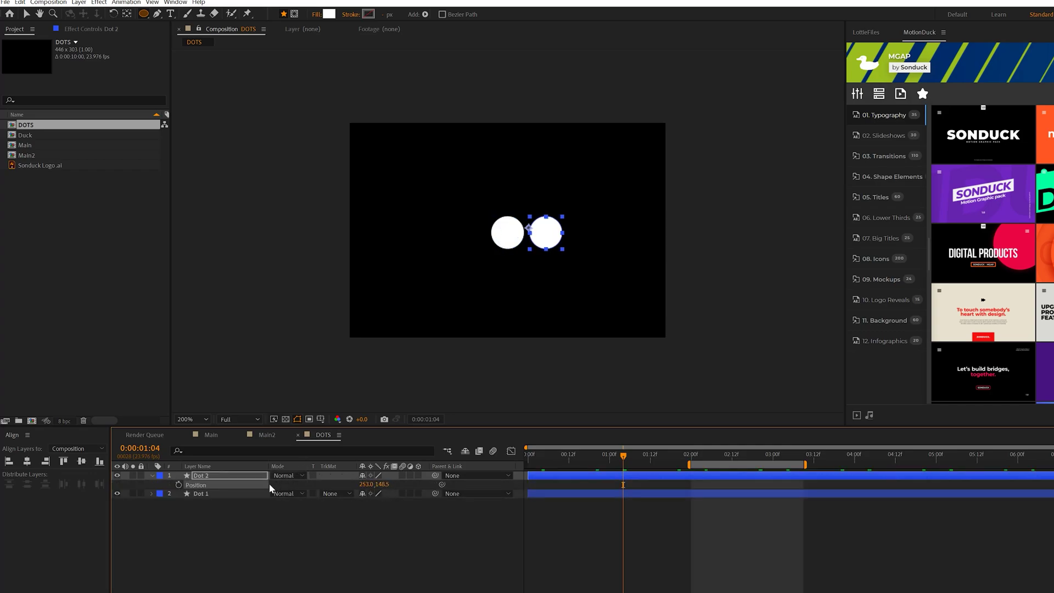
{"action": "key", "text": "ctrl+d"}
{"action": "left_click_drag", "start_coordinate": [363, 493], "coordinate": [309, 494]}
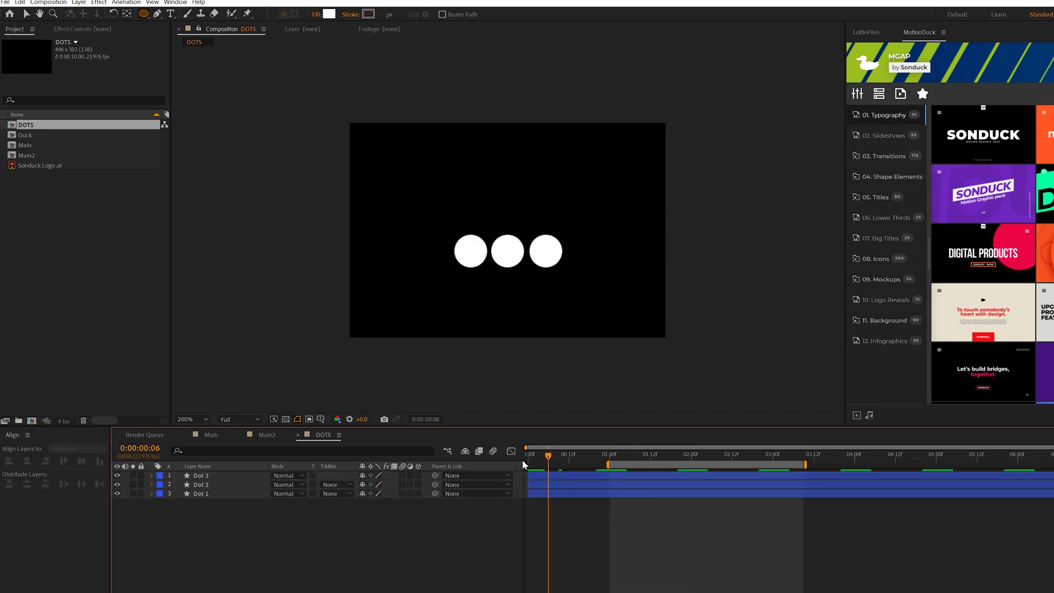
Stagger the starts of the Dot 2 and Dot 3 layers by a few frames and preview the bouncing dots
{"action": "left_click_drag", "start_coordinate": [522, 459], "coordinate": [584, 473]}
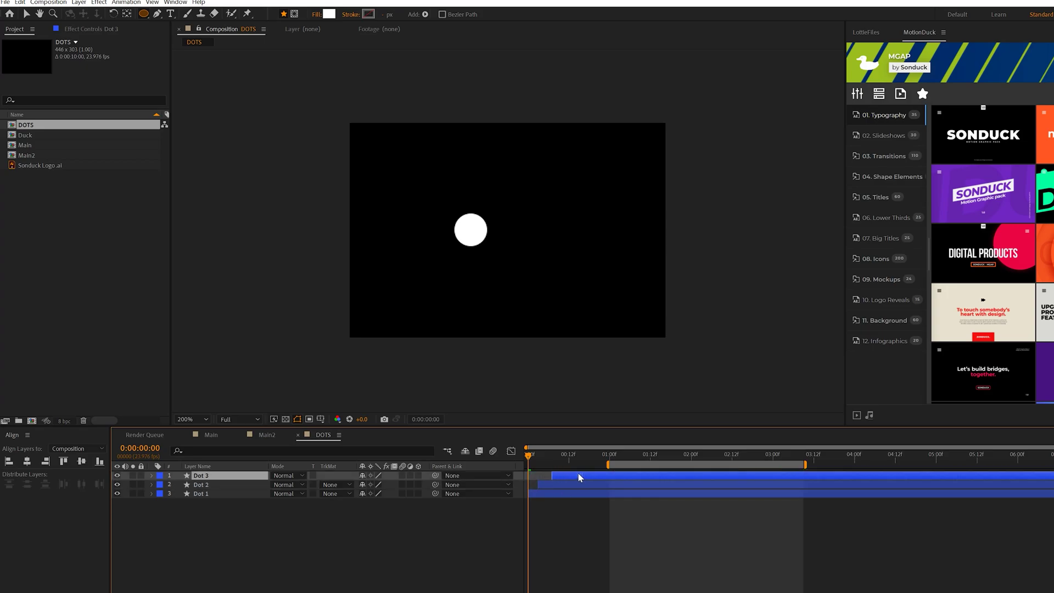
{"action": "left_click", "coordinate": [450, 559]}
{"action": "key", "text": "space"}
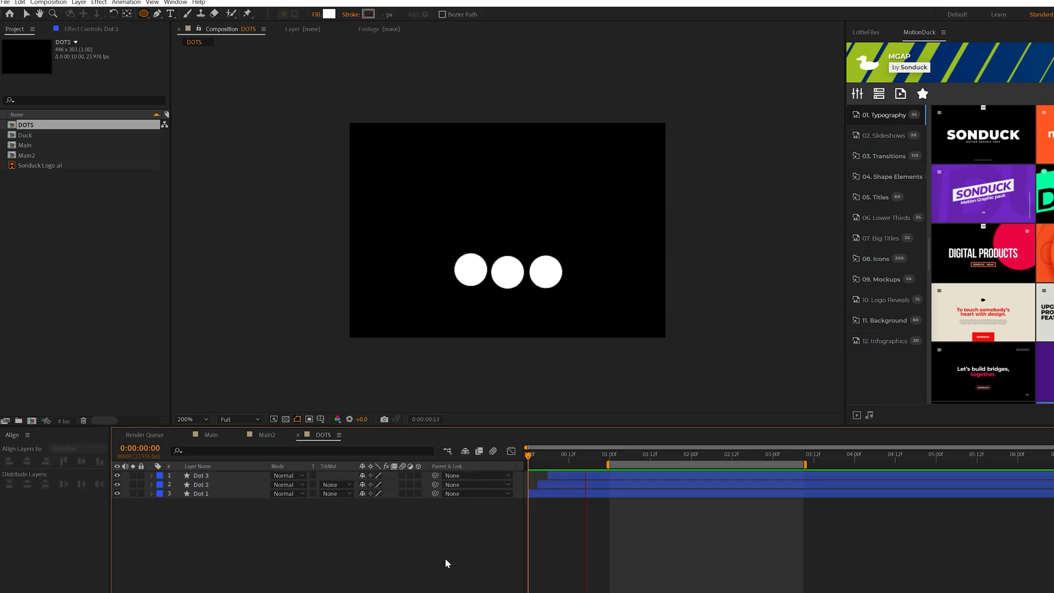
Start the work area at 0:00:01:03 and trim its end so the three dots loop seamlessly
{"action": "left_click", "coordinate": [609, 455]}
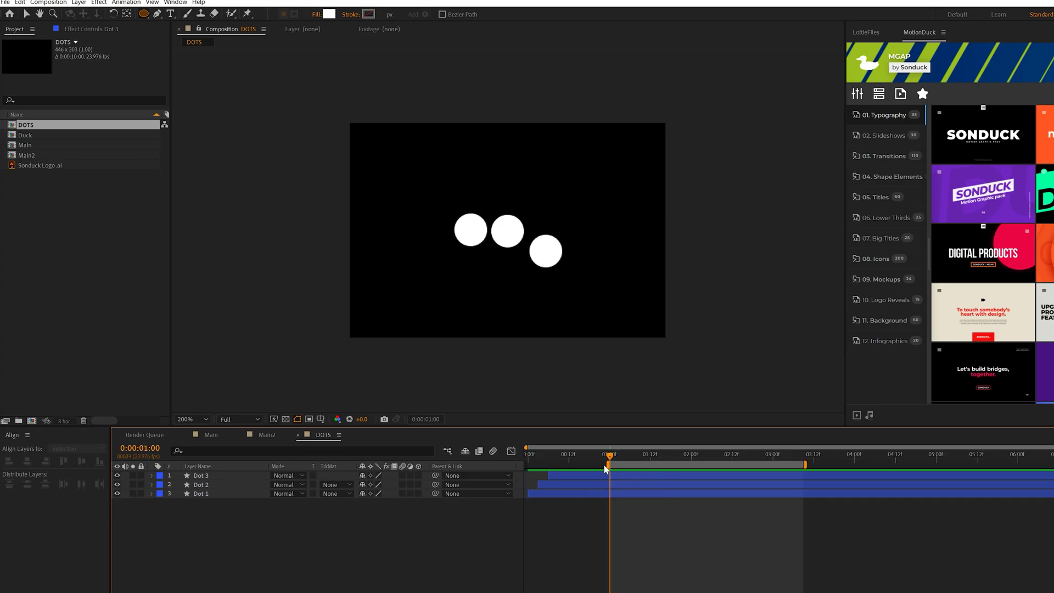
{"action": "left_click_drag", "start_coordinate": [609, 459], "coordinate": [622, 461]}
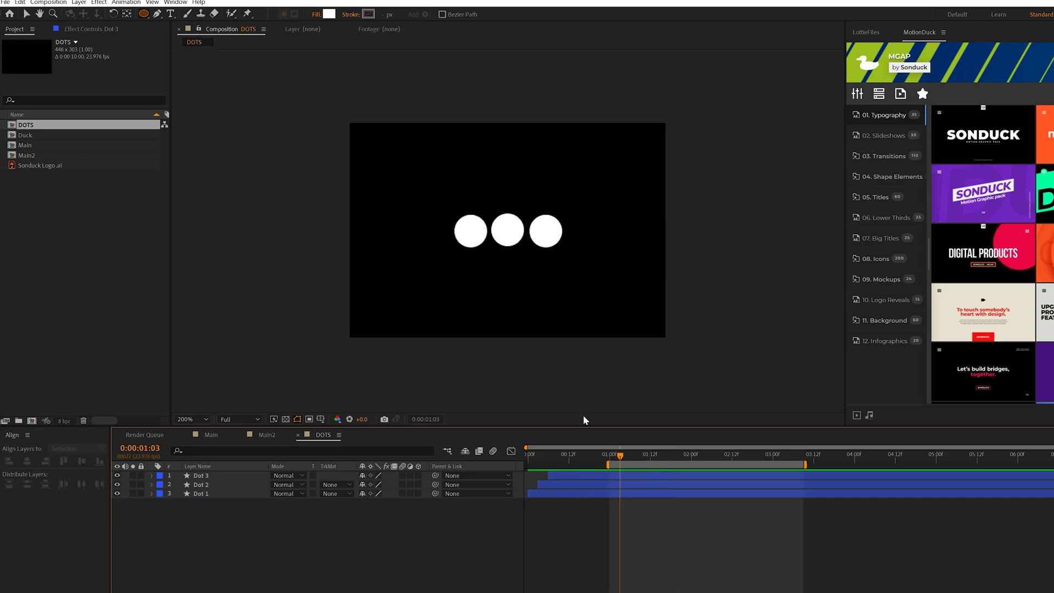
{"action": "key", "text": "space"}
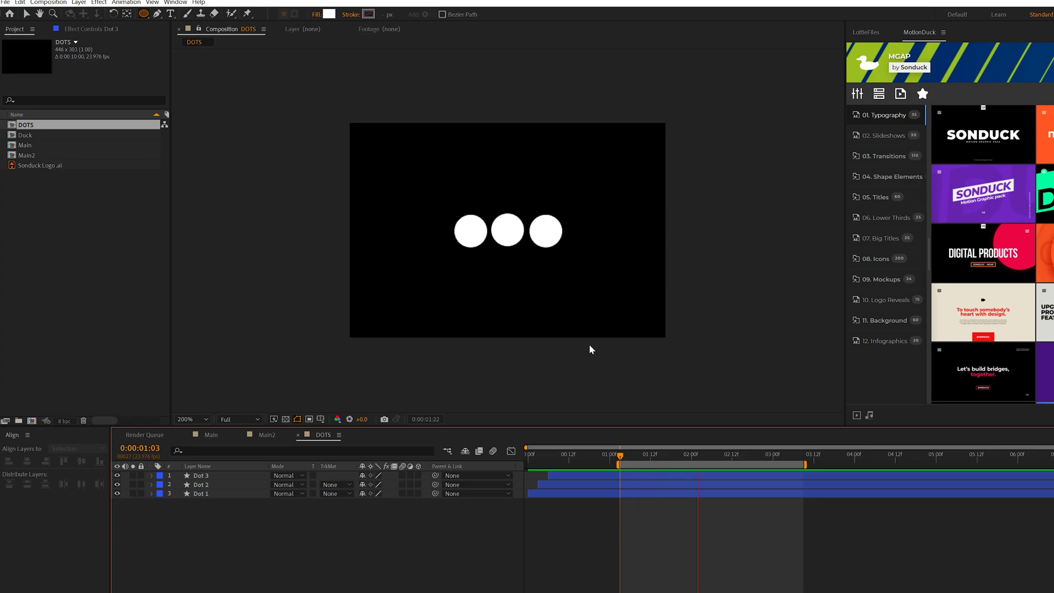
{"action": "key", "text": "n"}
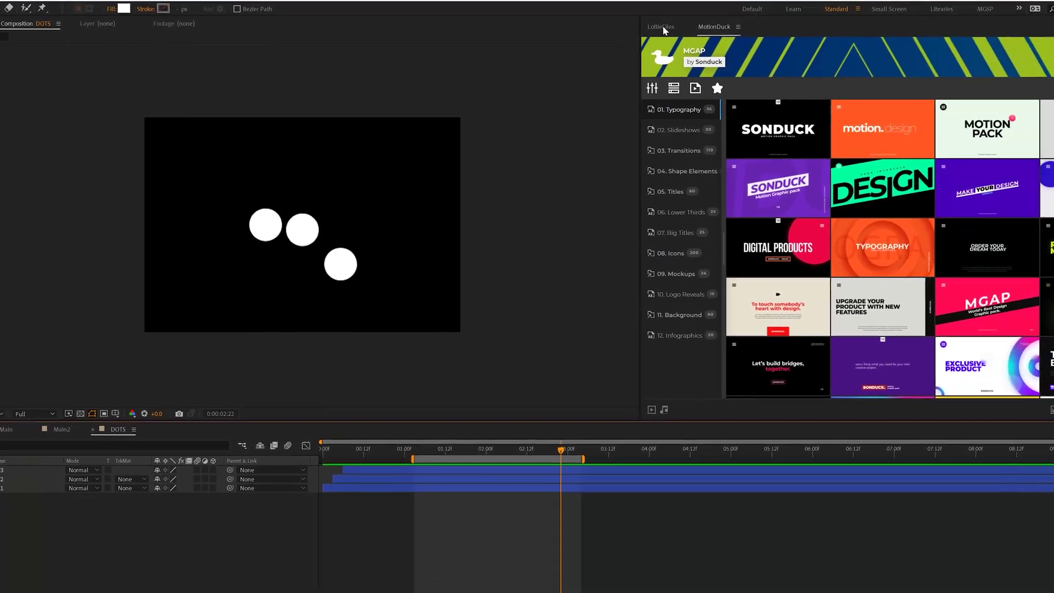
Open the DOTS composition's settings in the LottieFiles extension
{"action": "left_click", "coordinate": [662, 27]}
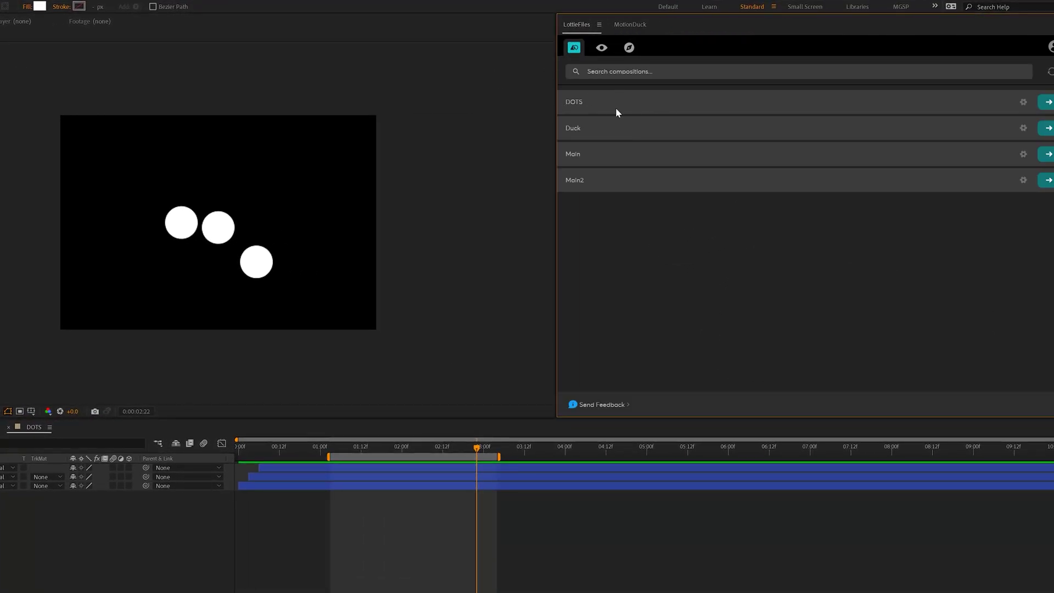
{"action": "left_click", "coordinate": [1021, 108]}
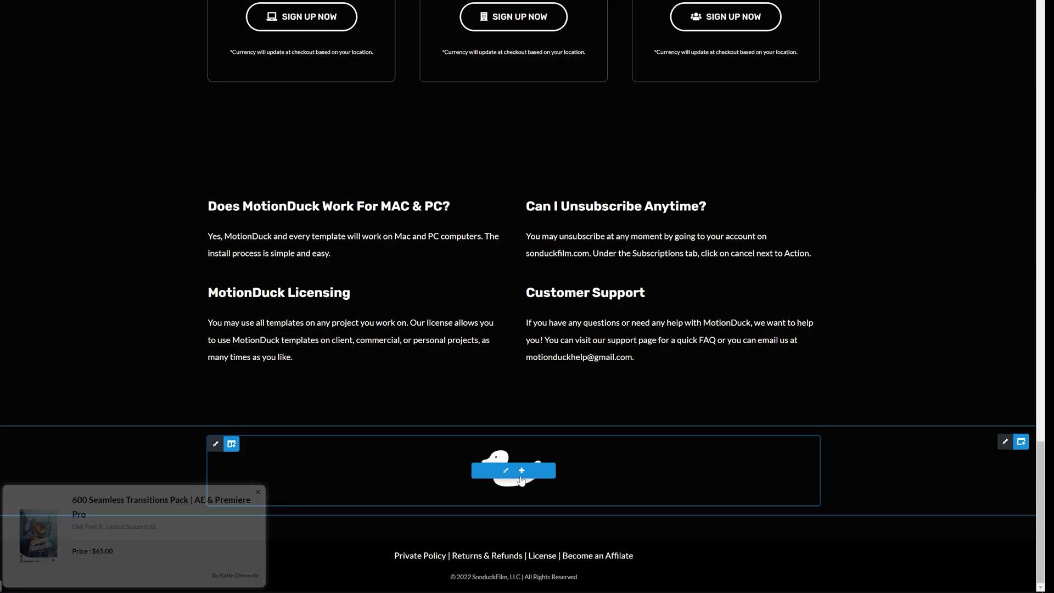
Switch to the website builder and set the size of the column holding the duck animation to 1/2
{"action": "mouse_move", "coordinate": [243, 447]}
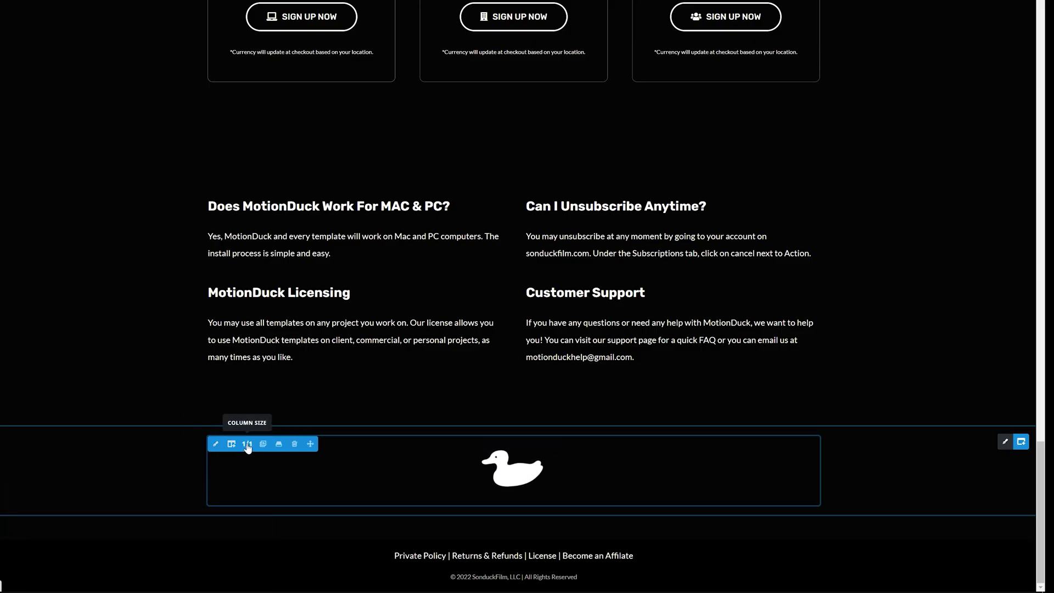
{"action": "left_click", "coordinate": [247, 444]}
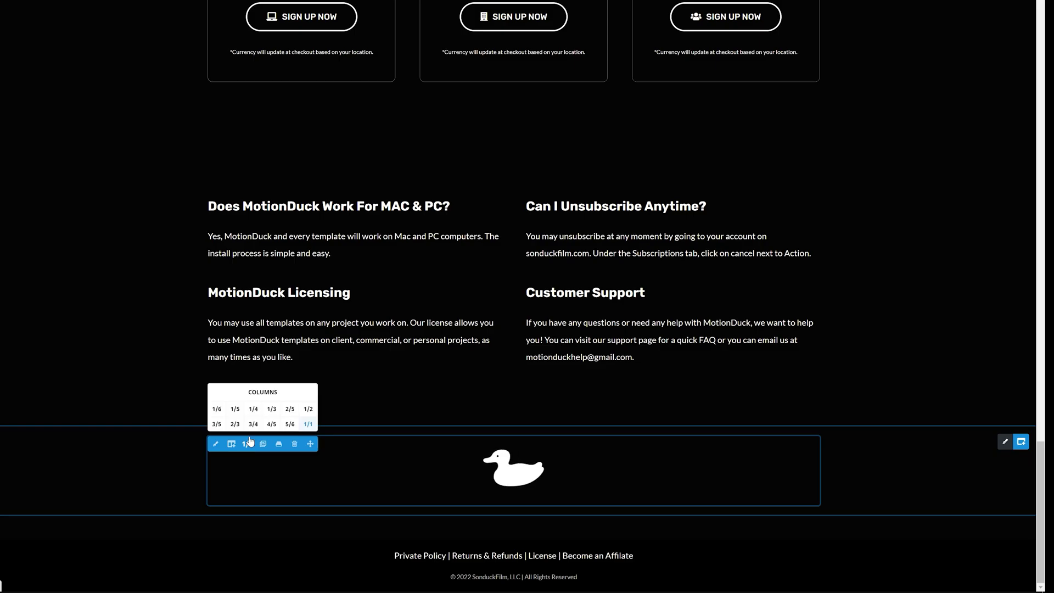
{"action": "left_click", "coordinate": [308, 411]}
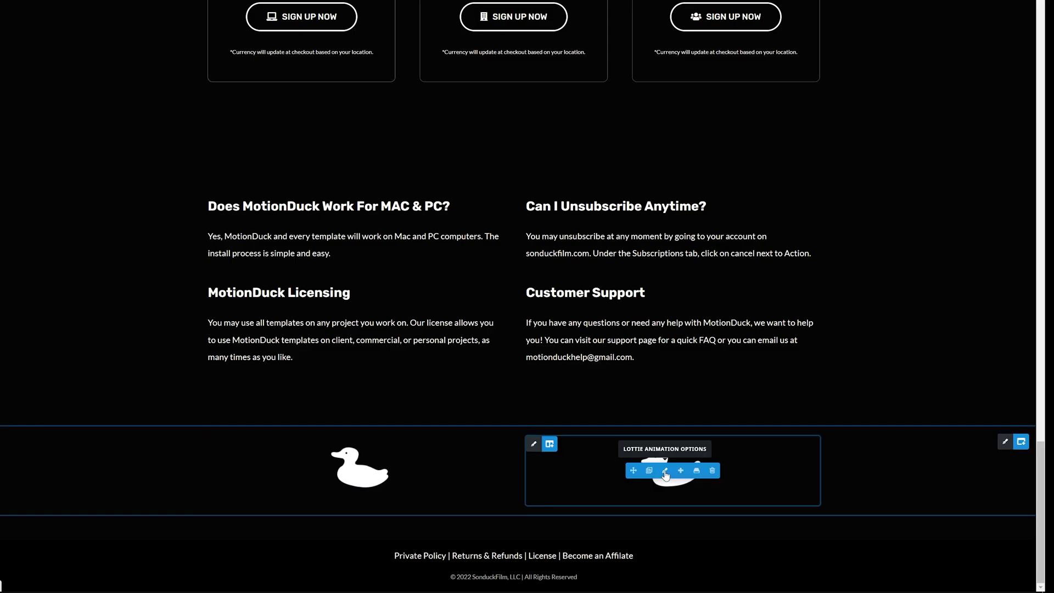
Replace the second column's Lottie animation with the dots animation and view both on the page
{"action": "left_click", "coordinate": [658, 467]}
{"action": "left_click", "coordinate": [222, 135]}
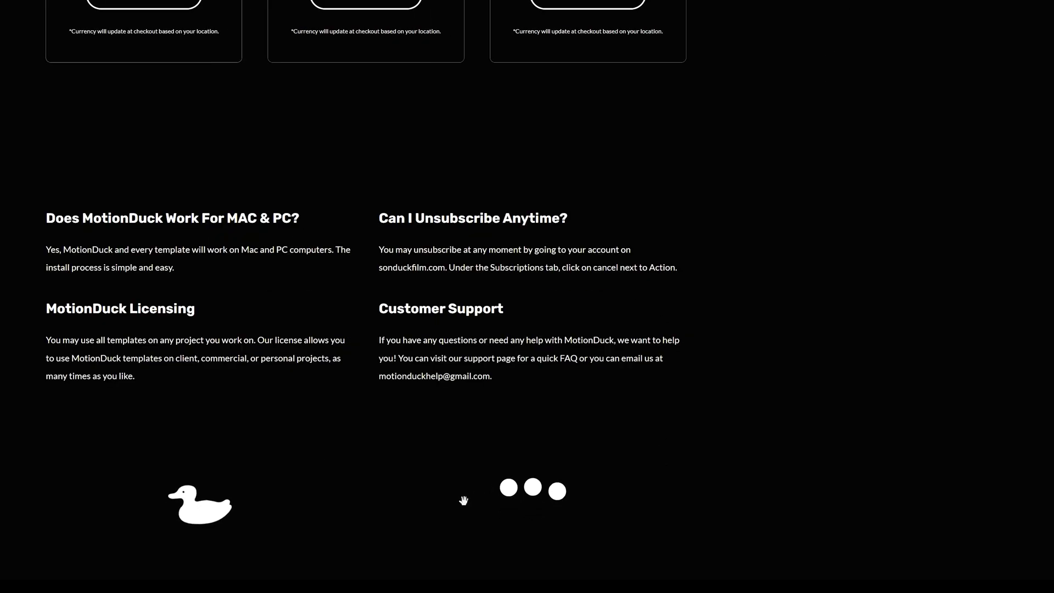
{"action": "scroll", "coordinate": [729, 471], "scroll_direction": "down", "scroll_amount": 1}
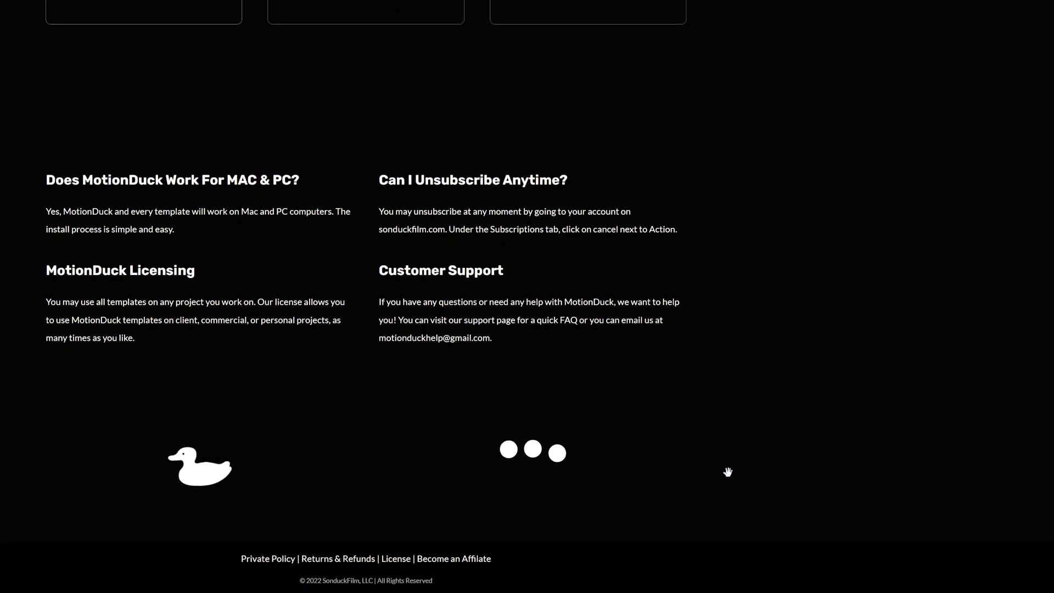